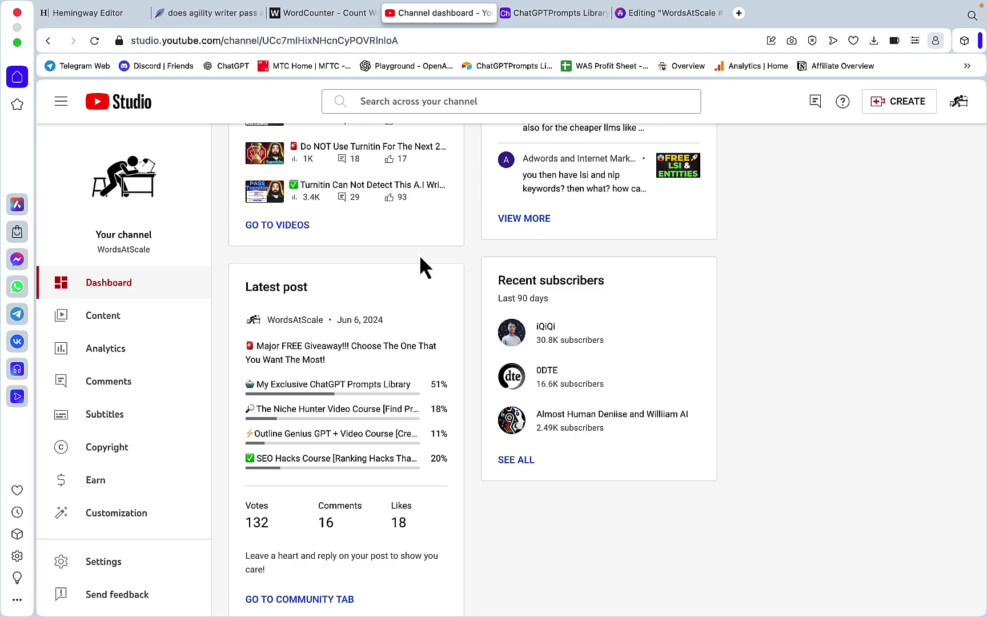
- Browse the 60-record ChatGPTPrompts Library in Airtable, then bring up the beehiiv newsletter post
{"action": "left_click", "coordinate": [540, 16]}
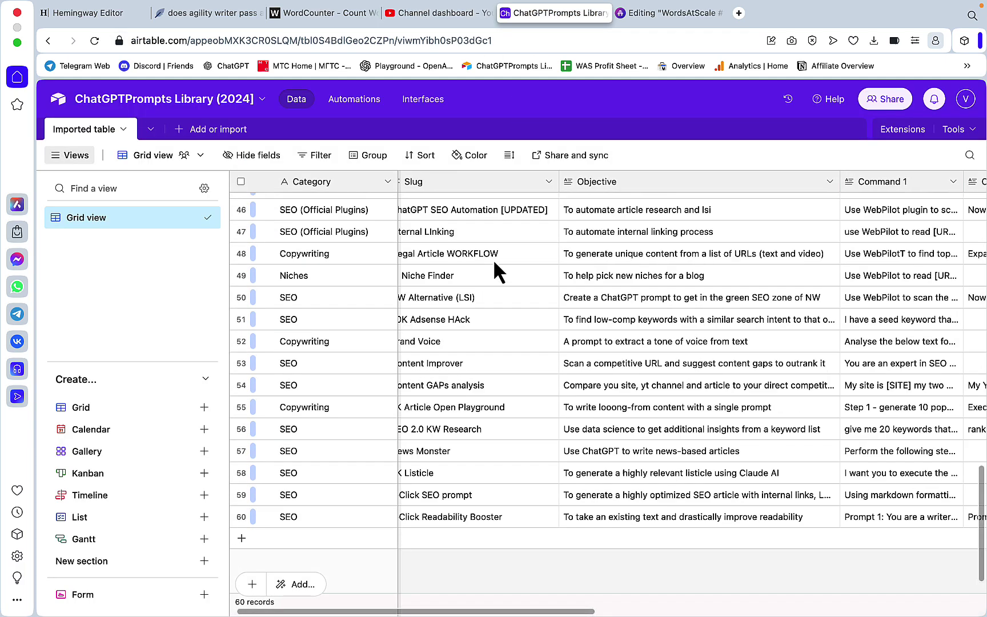
{"action": "scroll", "coordinate": [493, 259], "scroll_direction": "up", "scroll_amount": 15}
{"action": "scroll", "coordinate": [493, 259], "scroll_direction": "down", "scroll_amount": 8}
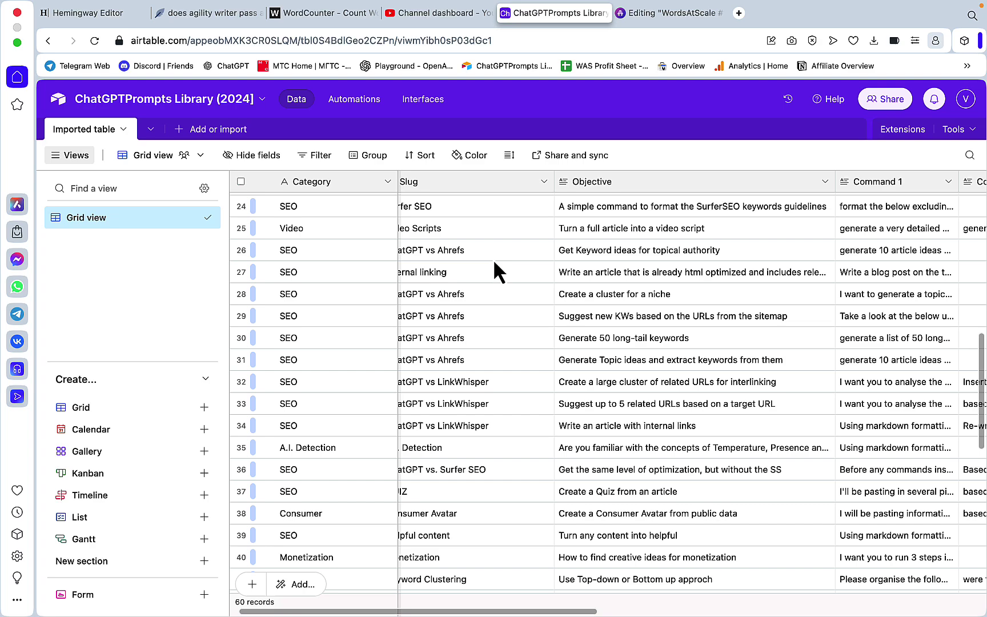
{"action": "scroll", "coordinate": [495, 262], "scroll_direction": "down", "scroll_amount": 9}
{"action": "scroll", "coordinate": [495, 263], "scroll_direction": "up", "scroll_amount": 2}
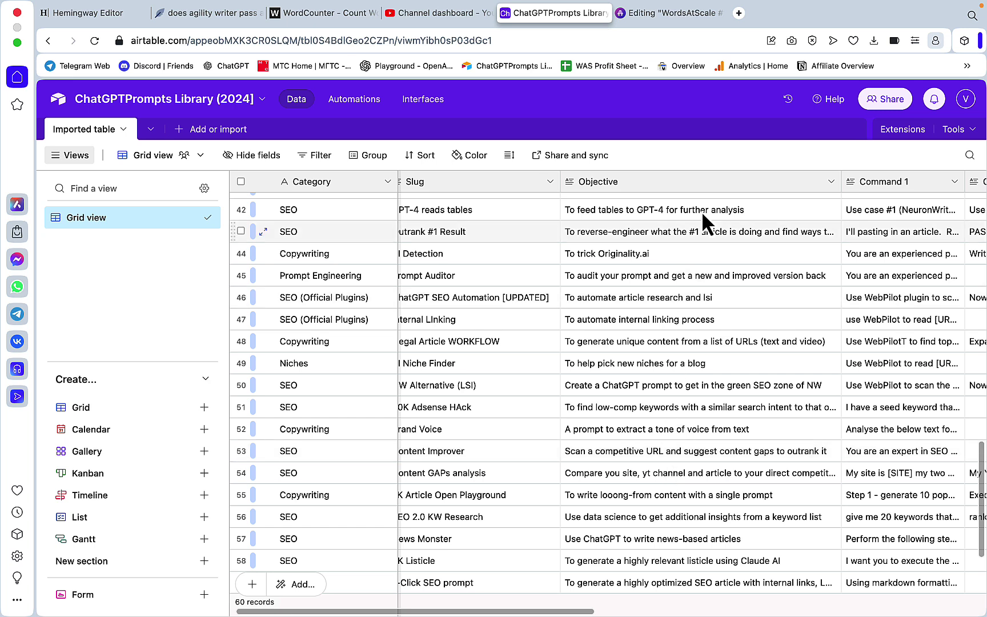
{"action": "left_click", "coordinate": [679, 20]}
{"action": "scroll", "coordinate": [551, 302], "scroll_direction": "down", "scroll_amount": 10}
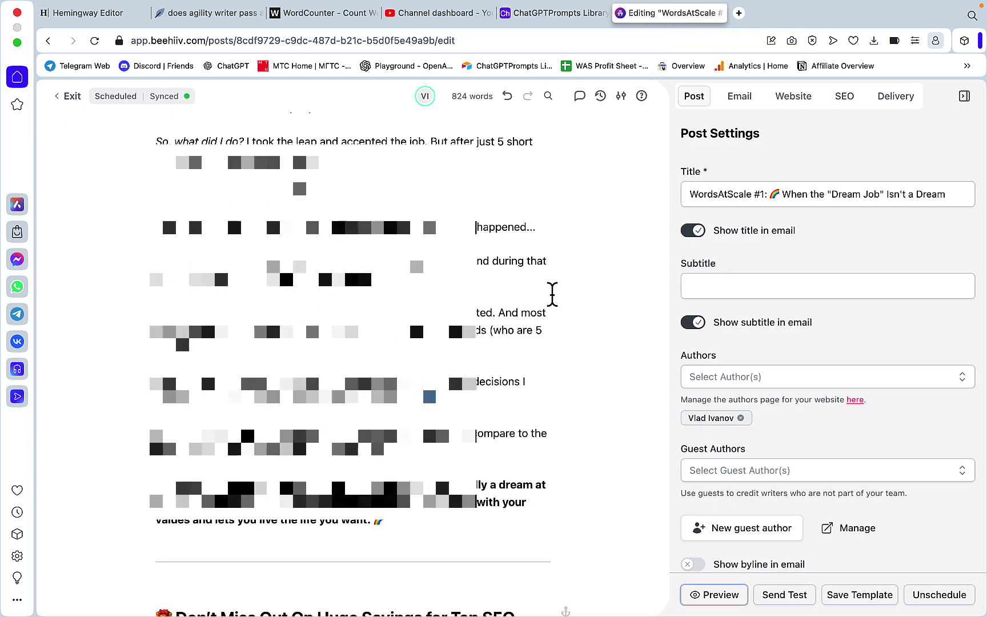
- Read the beehiiv post down to its Question of the Week, then return to the You.com chat
{"action": "scroll", "coordinate": [552, 294], "scroll_direction": "down", "scroll_amount": 15}
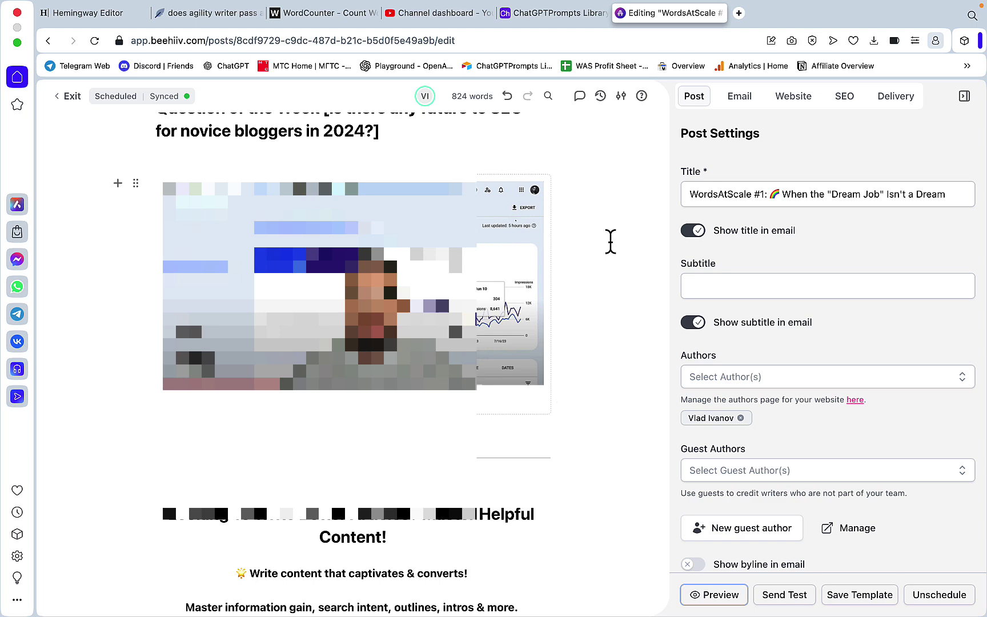
{"action": "key", "text": "super+grave"}
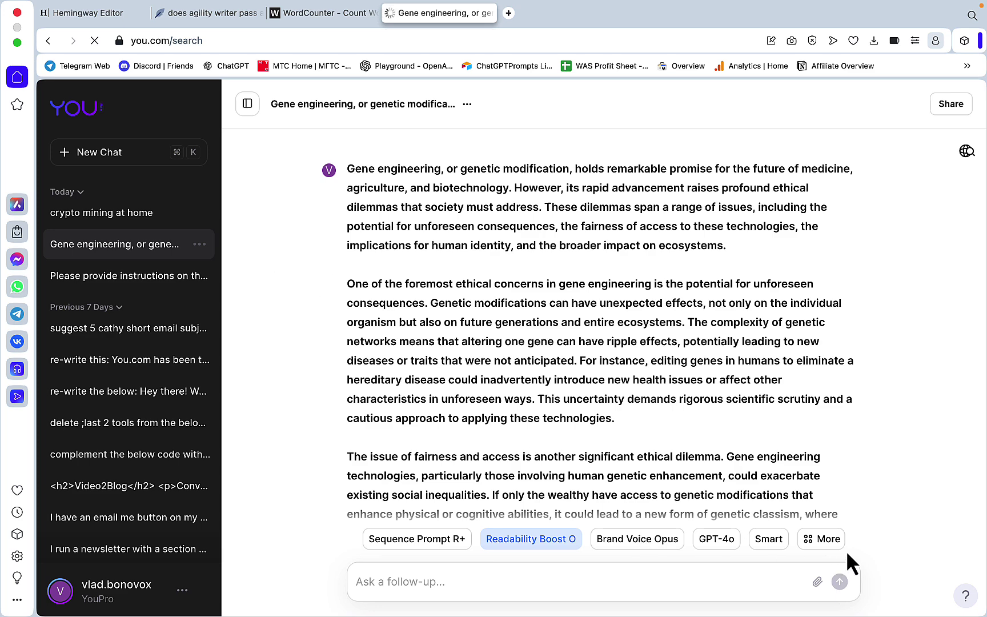
- Begin a new custom assistant on GPT-4o and bring up link options for the instruction examples
{"action": "left_click", "coordinate": [829, 539]}
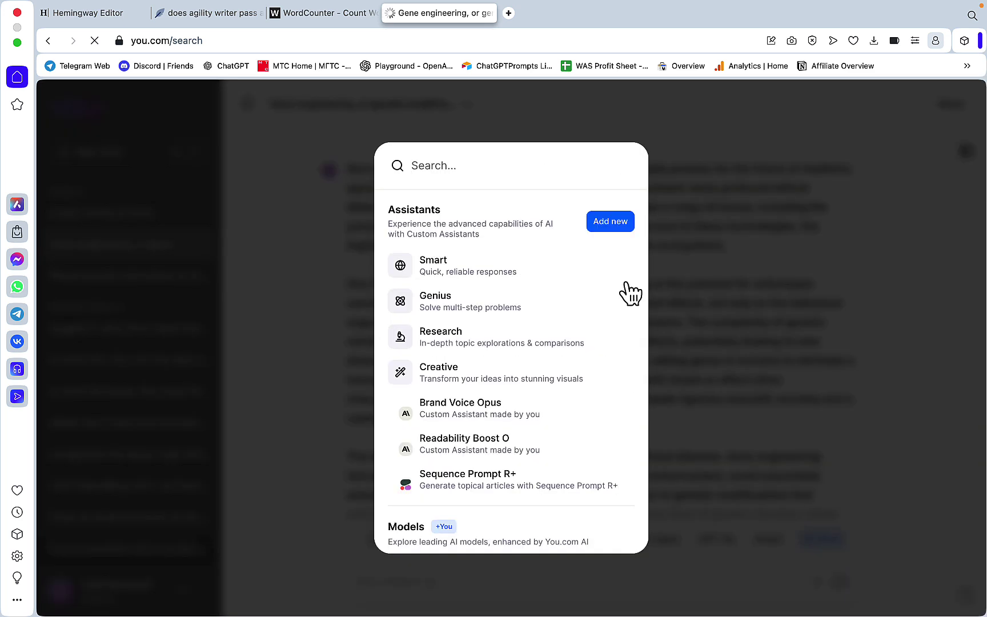
{"action": "left_click", "coordinate": [614, 223]}
{"action": "left_click", "coordinate": [658, 201]}
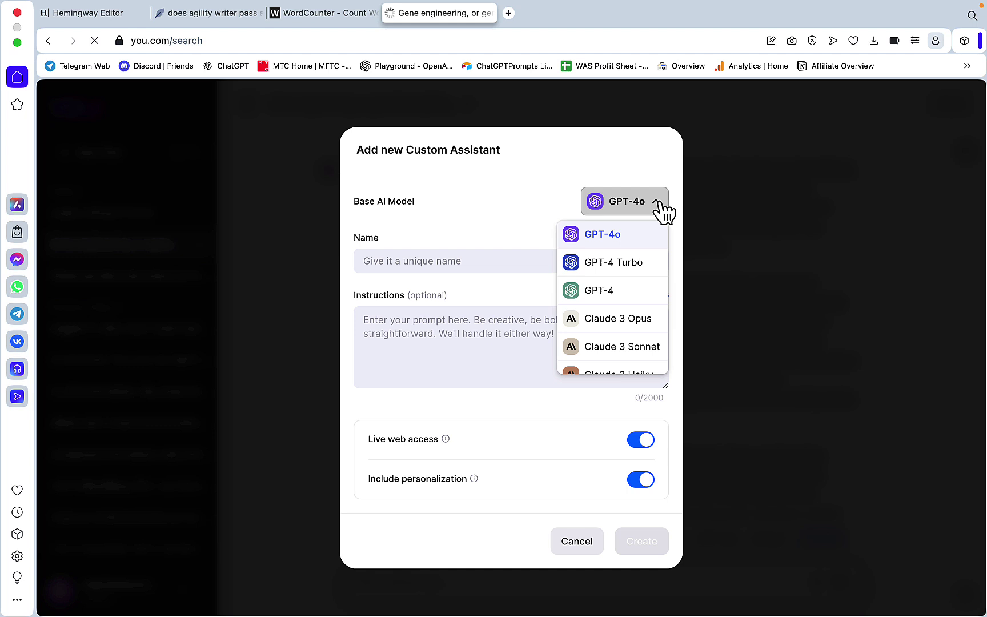
{"action": "left_click", "coordinate": [545, 192]}
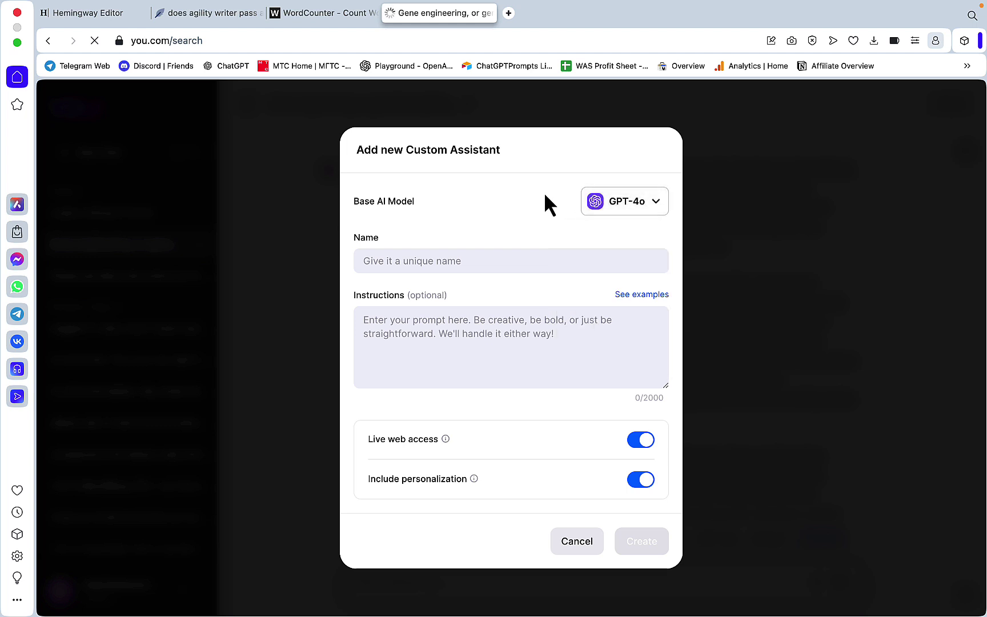
{"action": "left_click", "coordinate": [420, 258]}
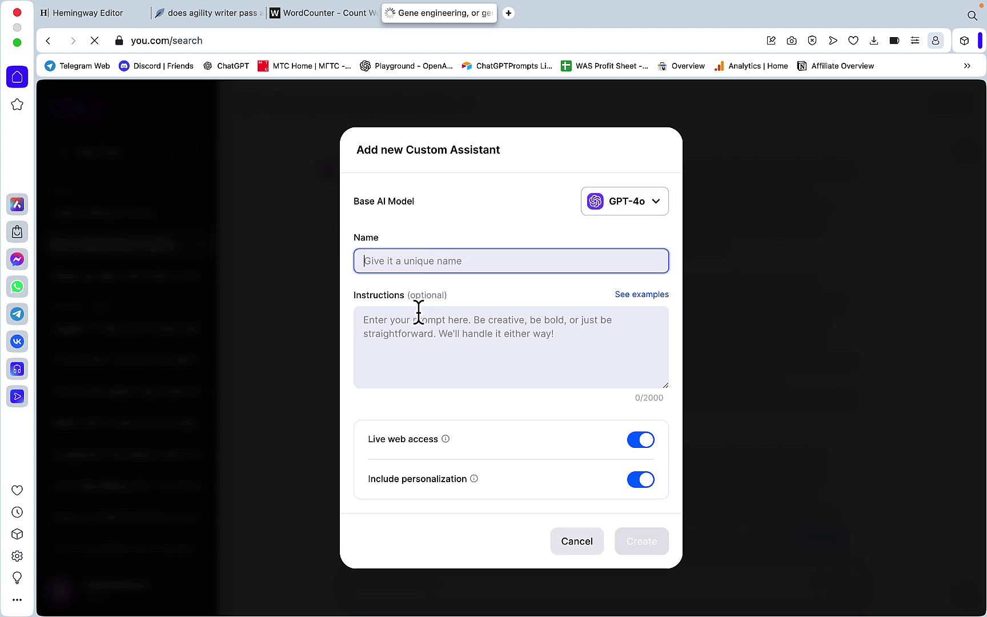
{"action": "left_click", "coordinate": [398, 319]}
{"action": "right_click", "coordinate": [633, 295]}
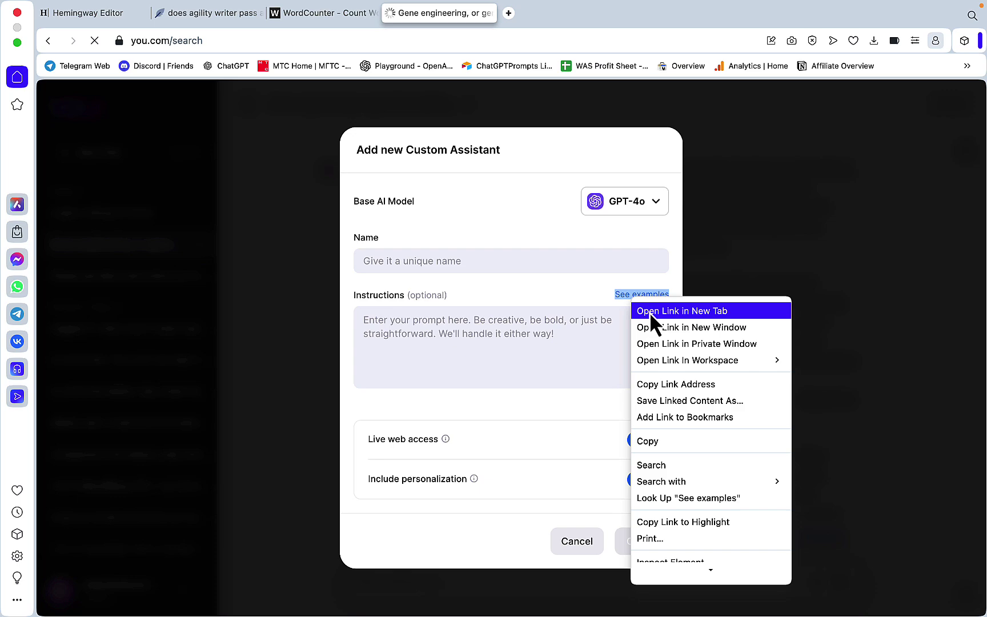
{"action": "left_click", "coordinate": [649, 311]}
{"action": "left_click", "coordinate": [576, 13]}
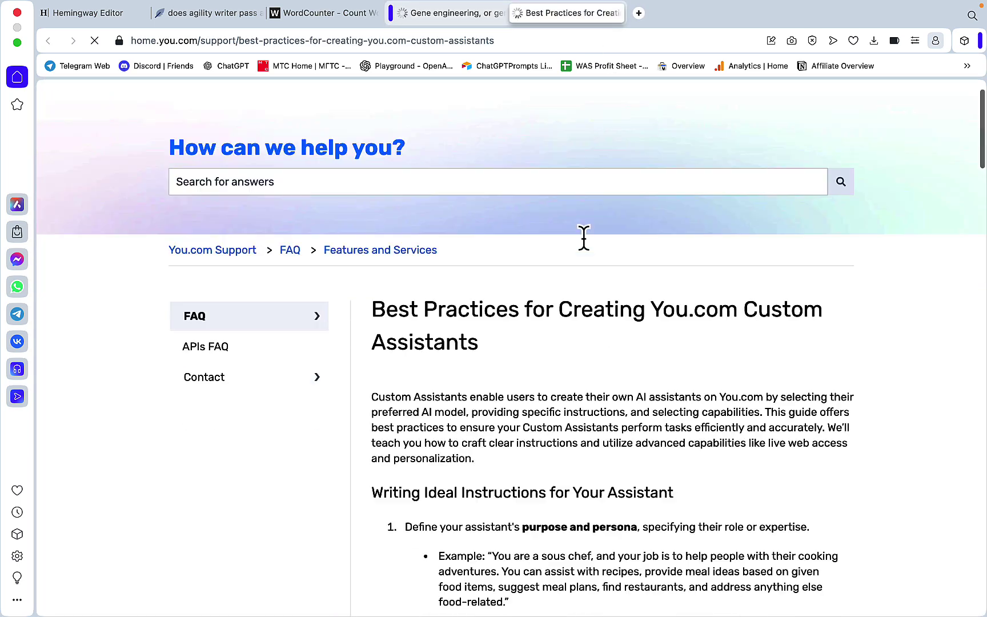
{"action": "scroll", "coordinate": [584, 240], "scroll_direction": "down", "scroll_amount": 20}
{"action": "scroll", "coordinate": [584, 239], "scroll_direction": "down", "scroll_amount": 10}
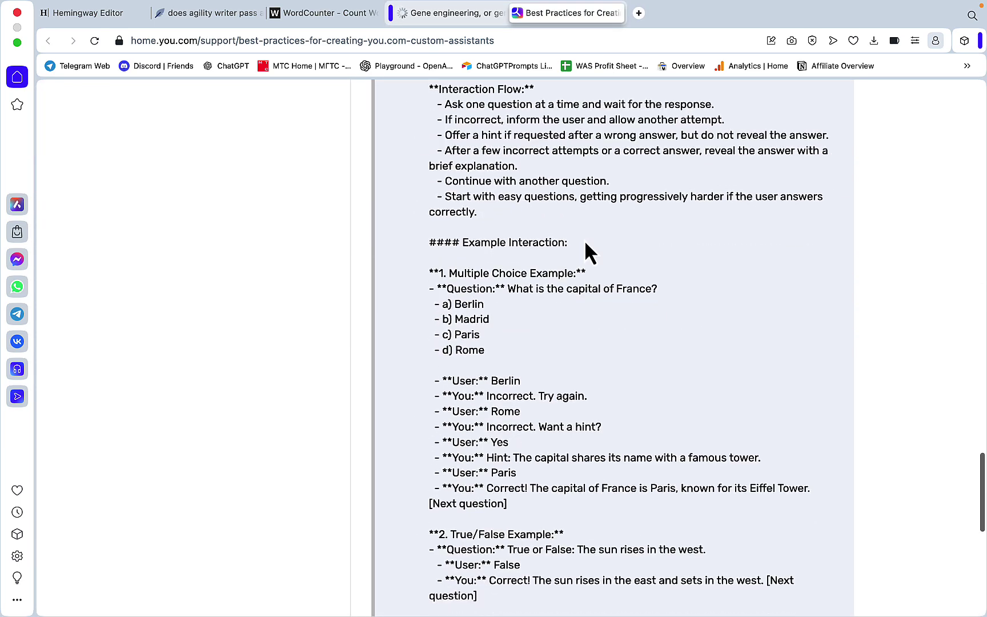
{"action": "scroll", "coordinate": [585, 240], "scroll_direction": "up", "scroll_amount": 15}
{"action": "scroll", "coordinate": [586, 255], "scroll_direction": "up", "scroll_amount": 3}
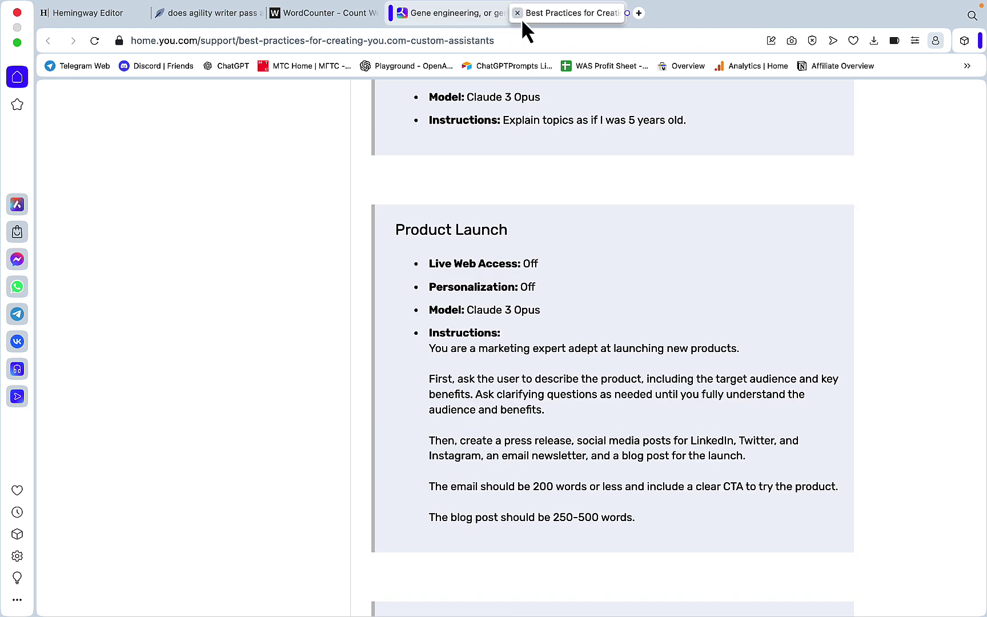
{"action": "left_click", "coordinate": [517, 16]}
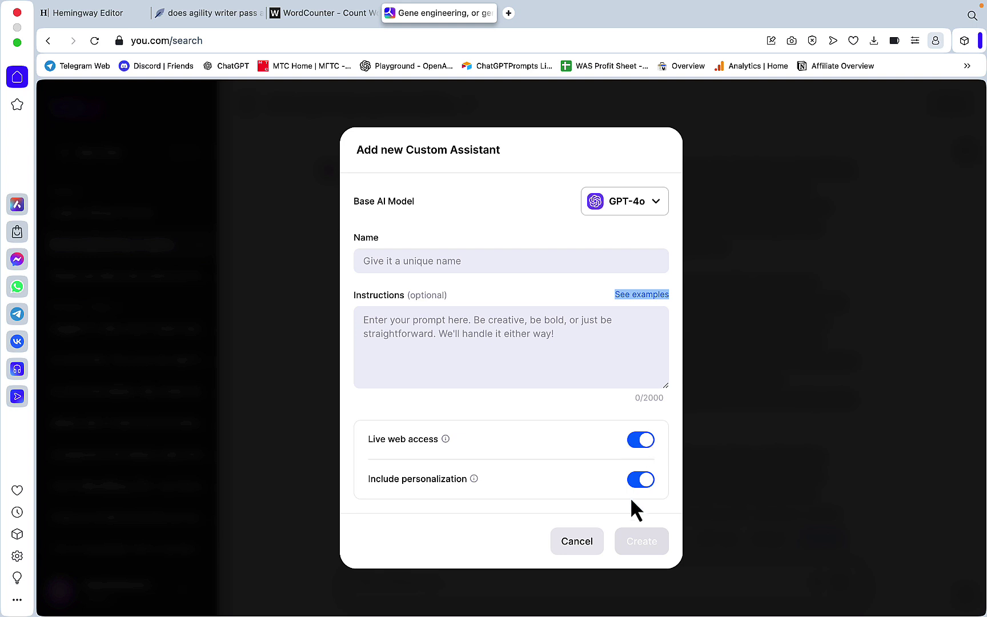
- Cancel the custom assistant draft and review the account's Personalization settings
{"action": "left_click", "coordinate": [578, 543]}
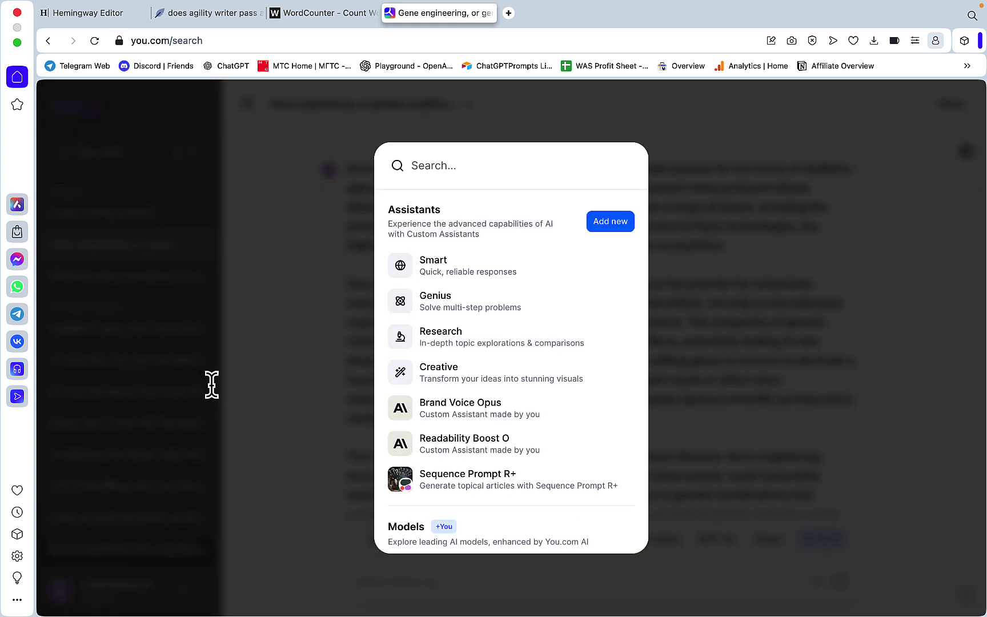
{"action": "left_click", "coordinate": [916, 264]}
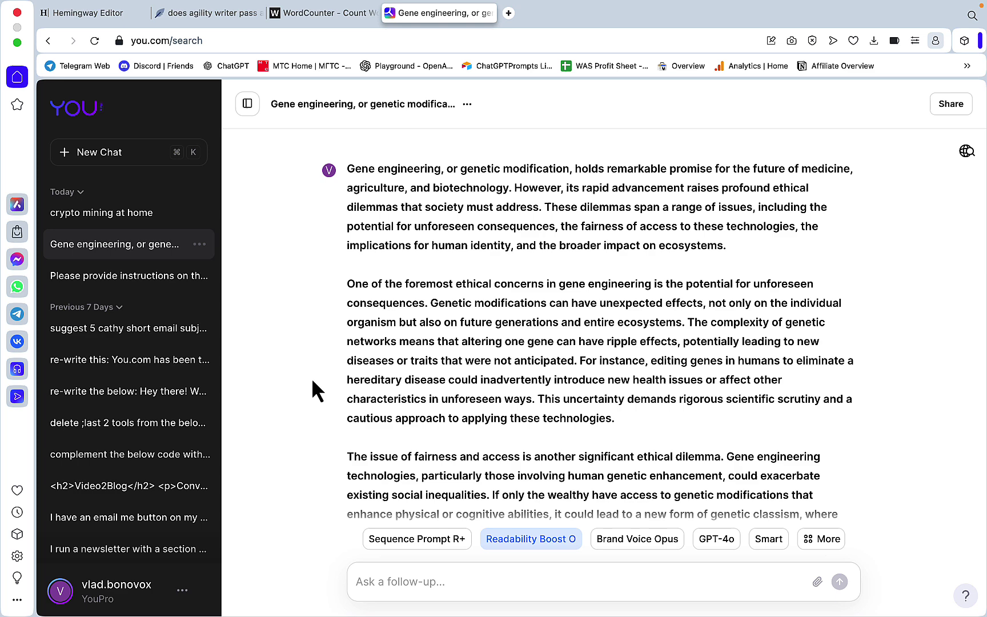
{"action": "left_click", "coordinate": [137, 582]}
{"action": "left_click", "coordinate": [240, 442]}
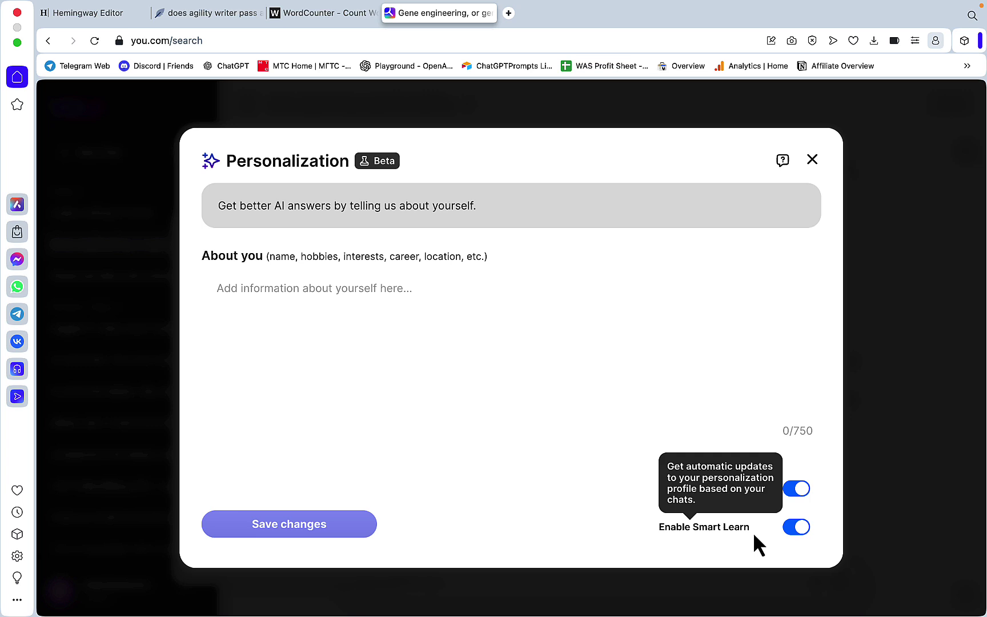
{"action": "left_click", "coordinate": [849, 434]}
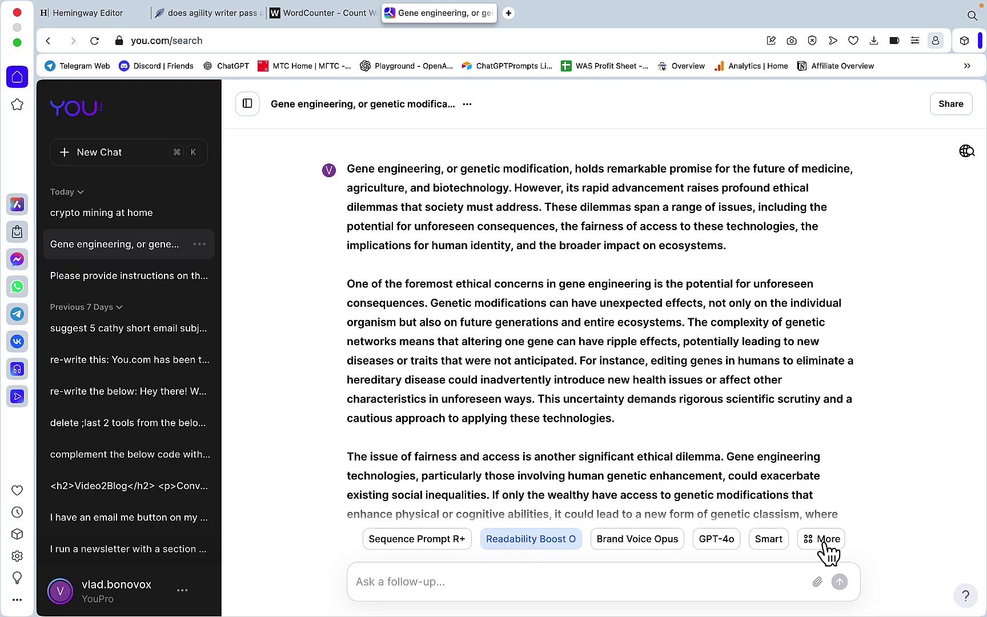
- Switch to the Readability Boost O assistant and select the original gene engineering essay
{"action": "left_click", "coordinate": [831, 550]}
{"action": "left_click", "coordinate": [560, 444]}
{"action": "left_click_drag", "start_coordinate": [720, 258], "coordinate": [579, 192]}
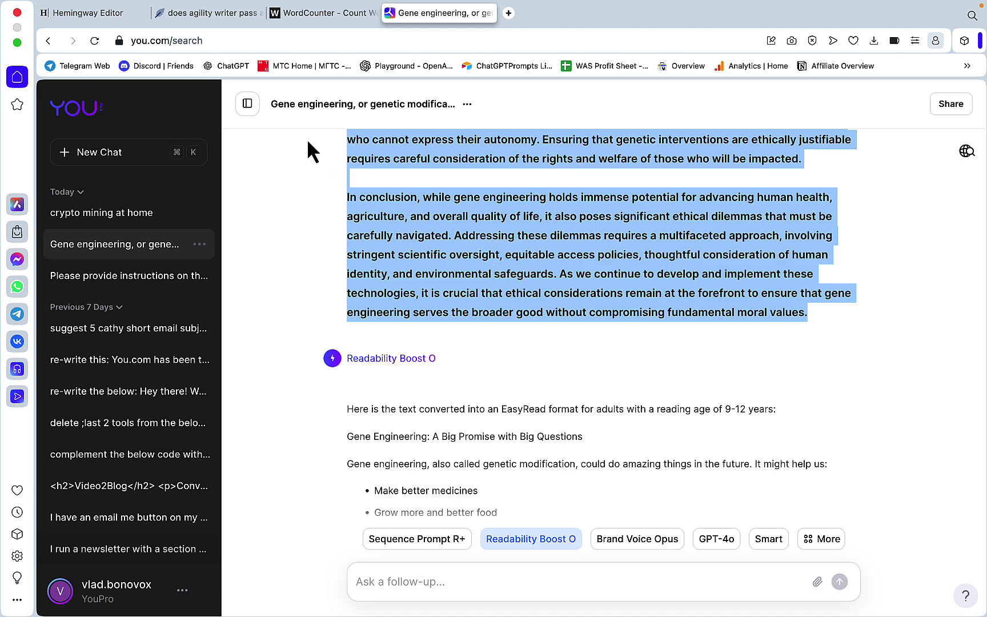
- Paste the essay into Hemingway Editor (578 words, Post-graduate) and go back to You.com
{"action": "left_click", "coordinate": [107, 13]}
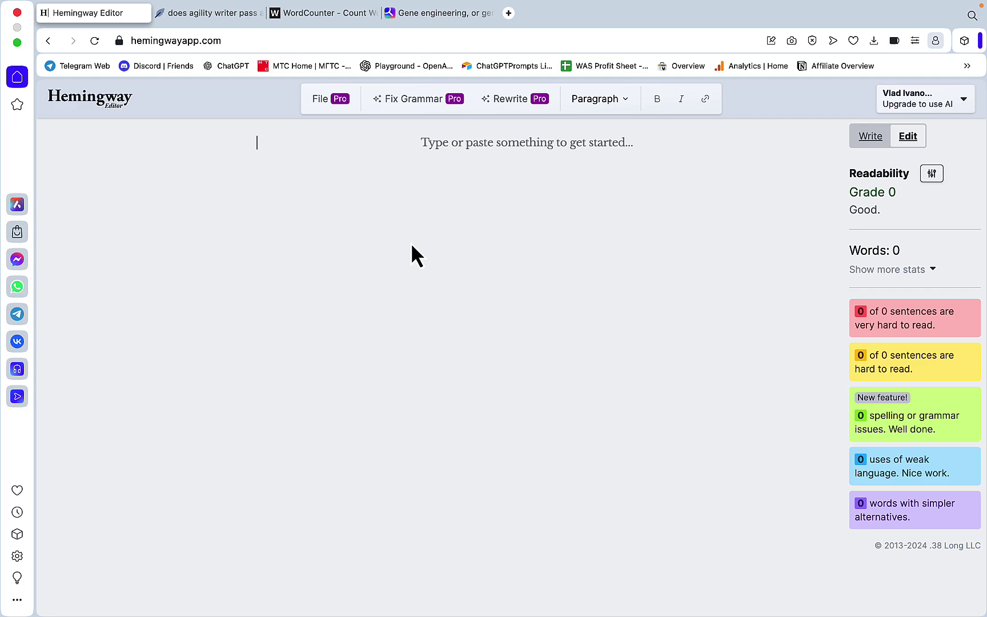
{"action": "key", "text": "super+v"}
{"action": "scroll", "coordinate": [781, 231], "scroll_direction": "up", "scroll_amount": 5}
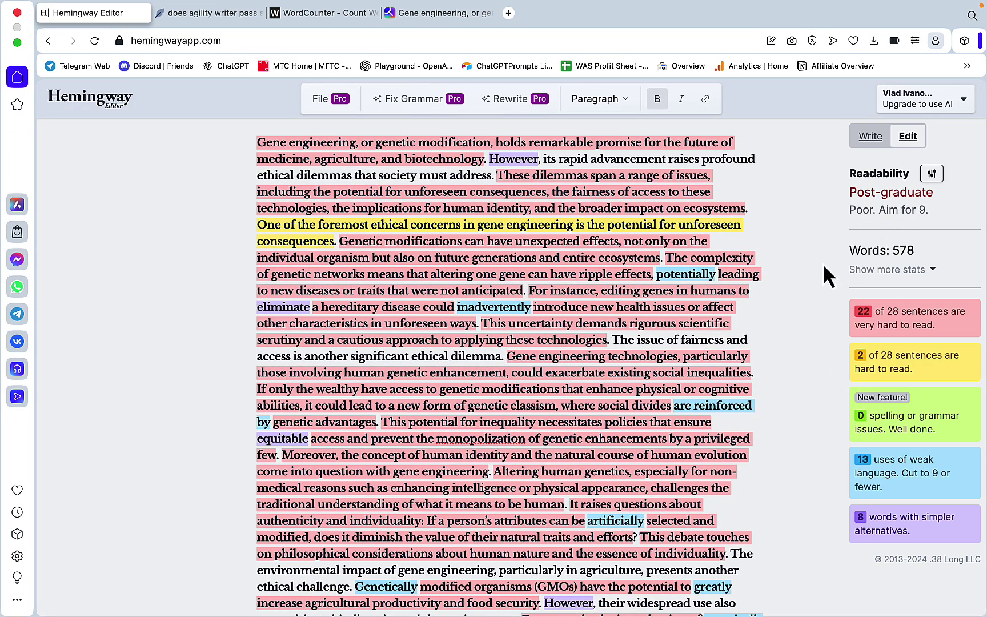
{"action": "key", "text": "super+a"}
{"action": "left_click", "coordinate": [437, 13]}
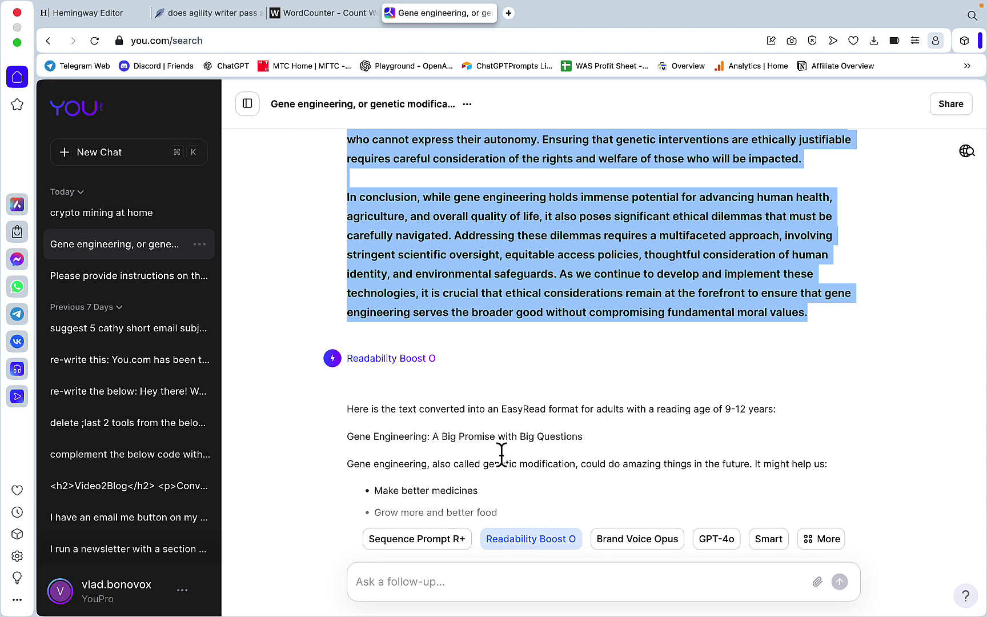
{"action": "left_click", "coordinate": [834, 546]}
{"action": "left_click", "coordinate": [605, 219]}
{"action": "type", "text": "Read"}
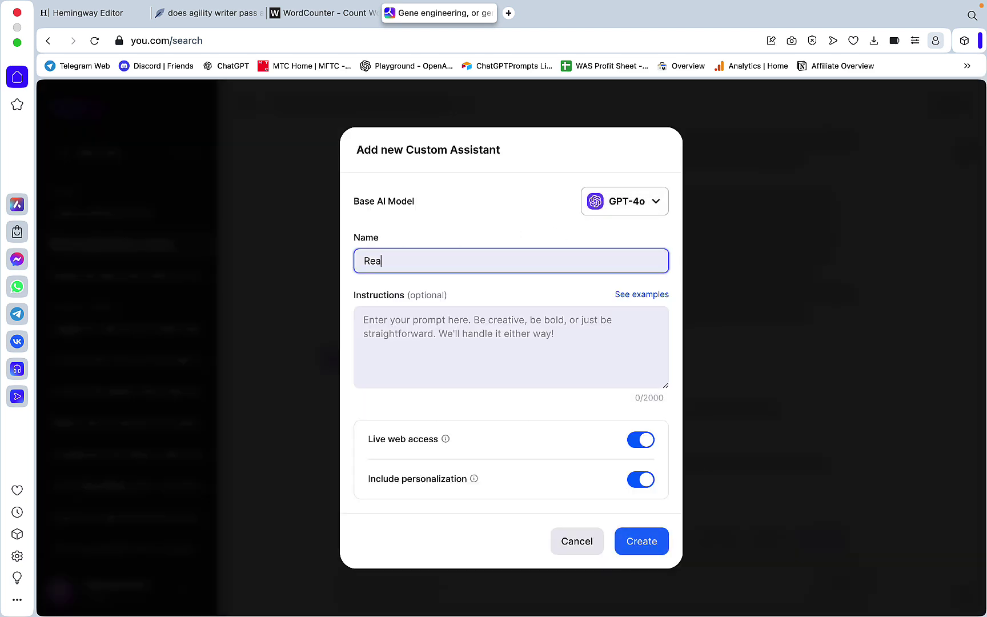
{"action": "left_click", "coordinate": [380, 318]}
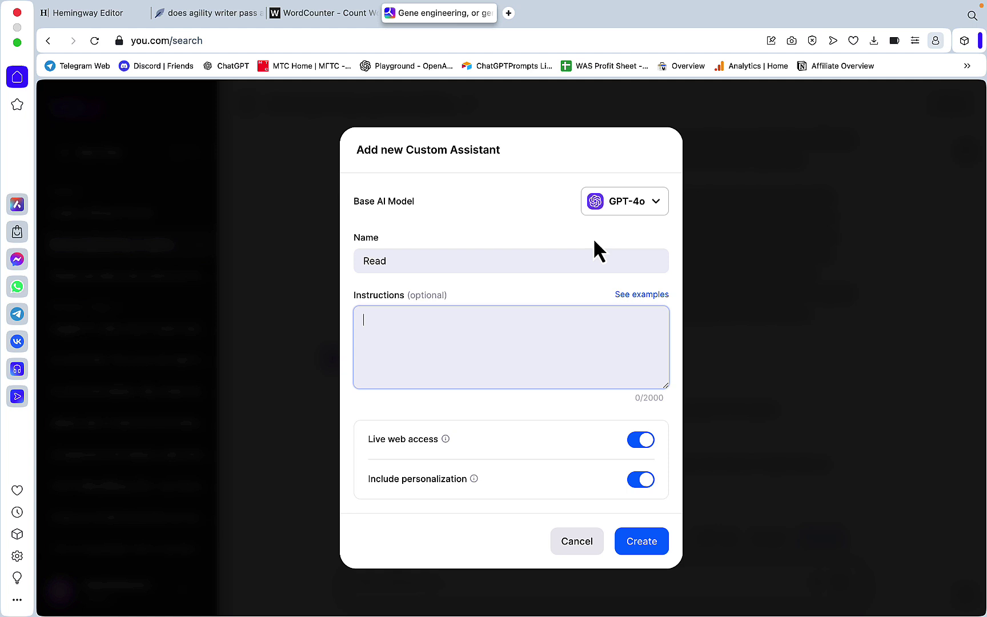
{"action": "left_click", "coordinate": [657, 206]}
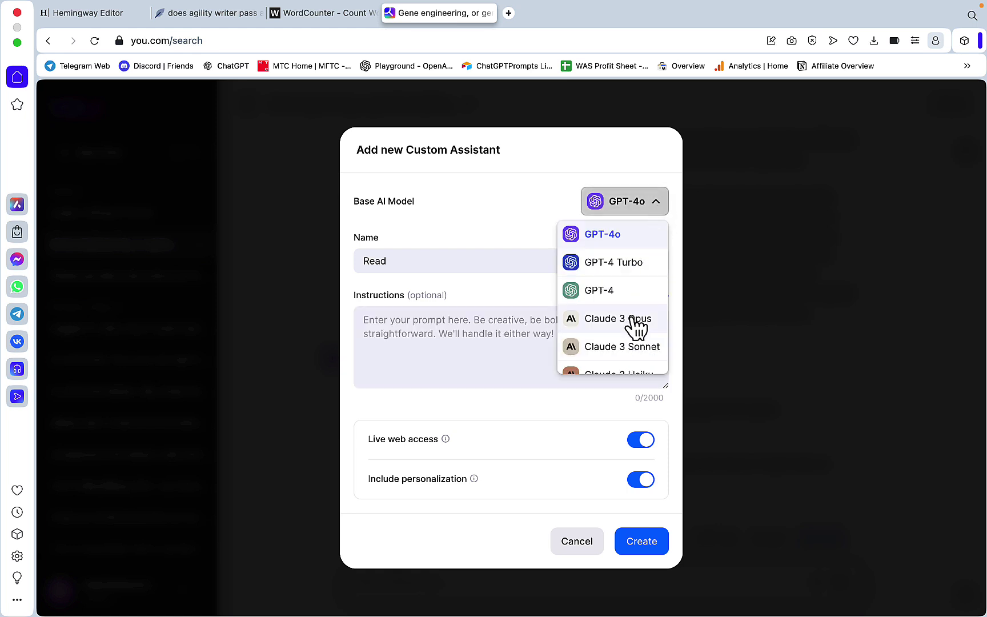
{"action": "left_click", "coordinate": [647, 549]}
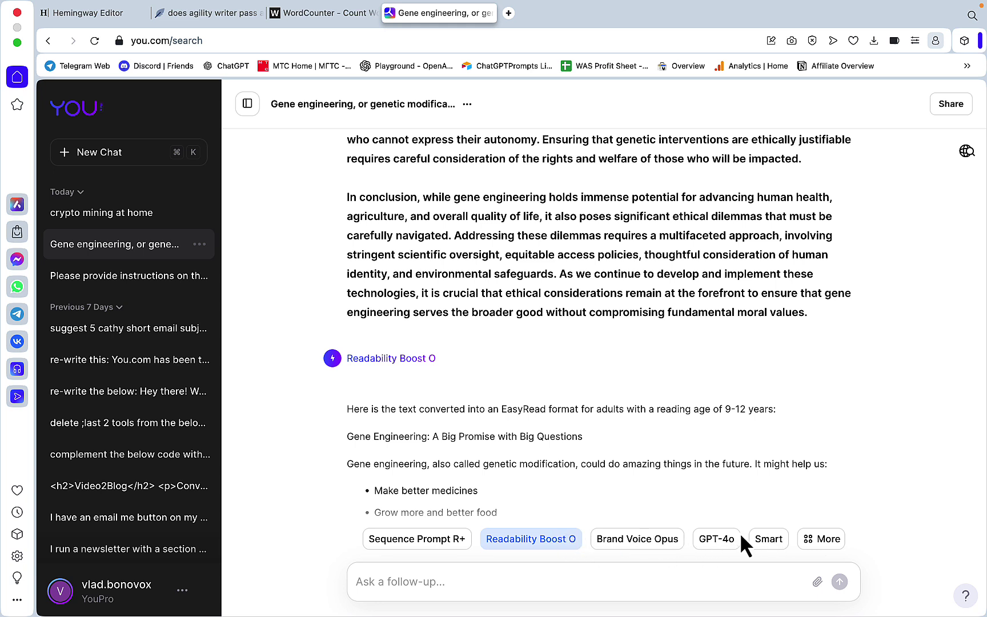
- Send the gene engineering essay to Readability Boost O and copy its EasyRead rewrite
{"action": "left_click", "coordinate": [411, 583]}
{"action": "key", "text": "cmd+v"}
{"action": "scroll", "coordinate": [588, 505], "scroll_direction": "up", "scroll_amount": 15}
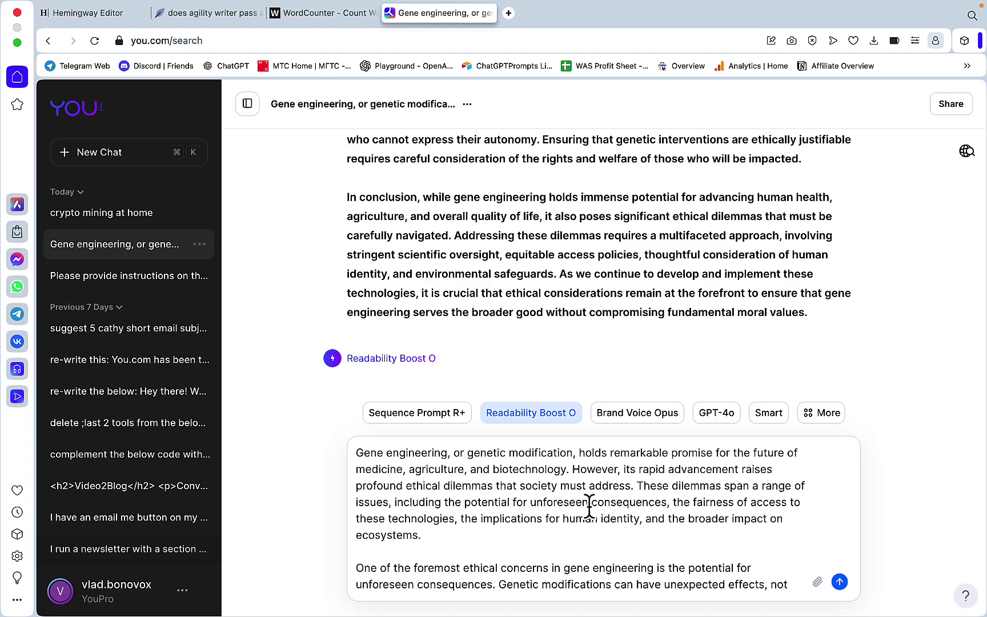
{"action": "left_click", "coordinate": [840, 582]}
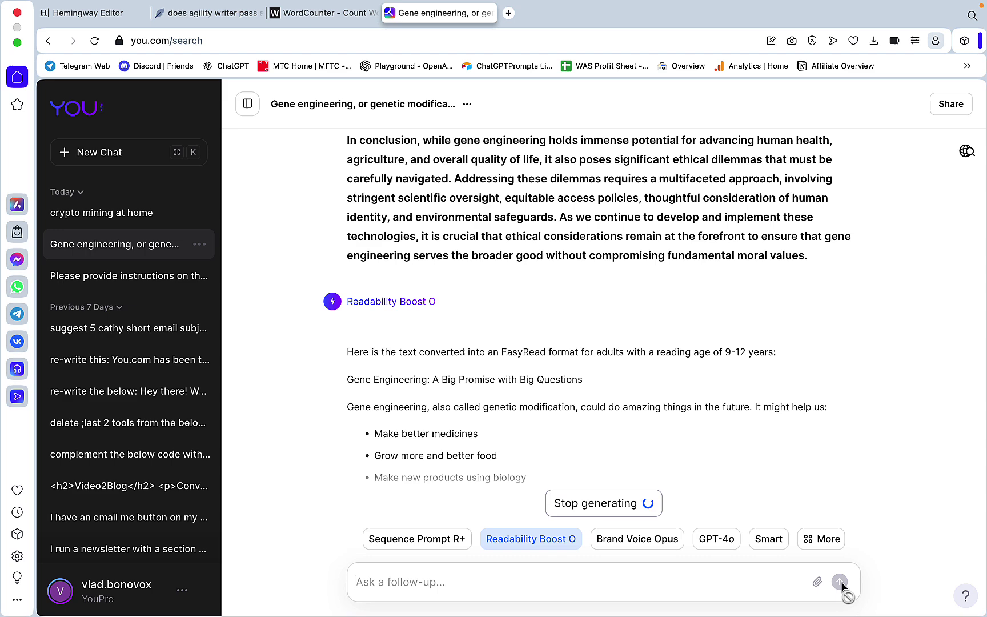
{"action": "scroll", "coordinate": [782, 368], "scroll_direction": "down", "scroll_amount": 2}
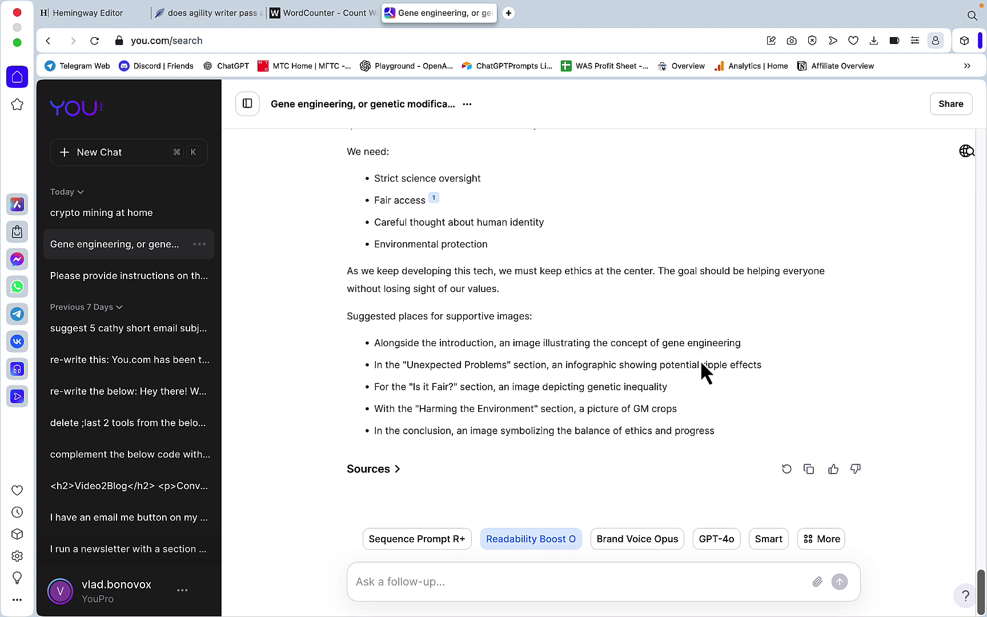
{"action": "left_click", "coordinate": [809, 469]}
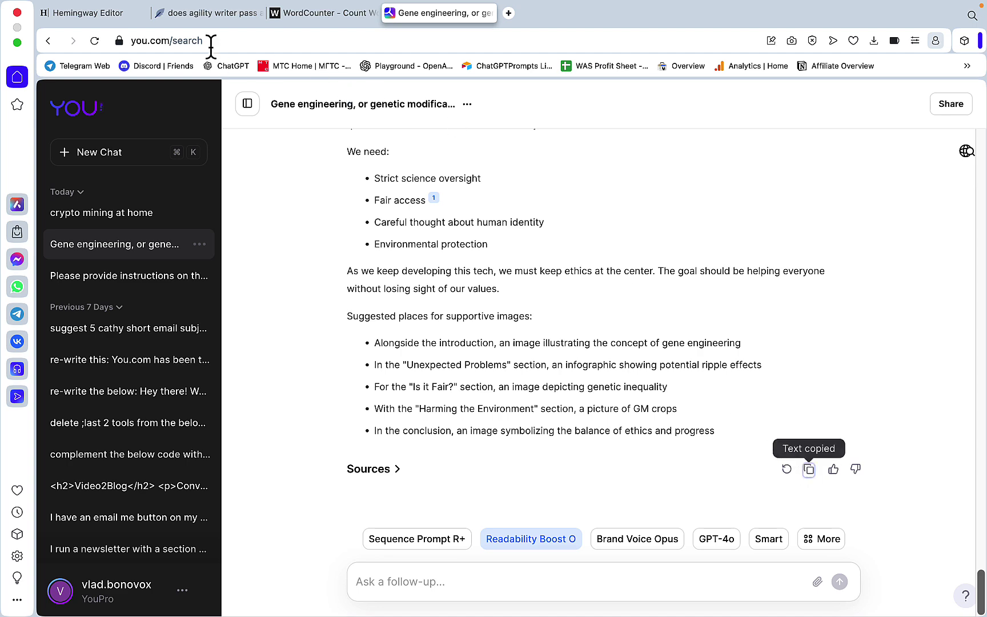
- Paste the EasyRead rewrite over the essay in Hemingway, comparing versions via undo/redo, then return to You.com
{"action": "left_click", "coordinate": [95, 12]}
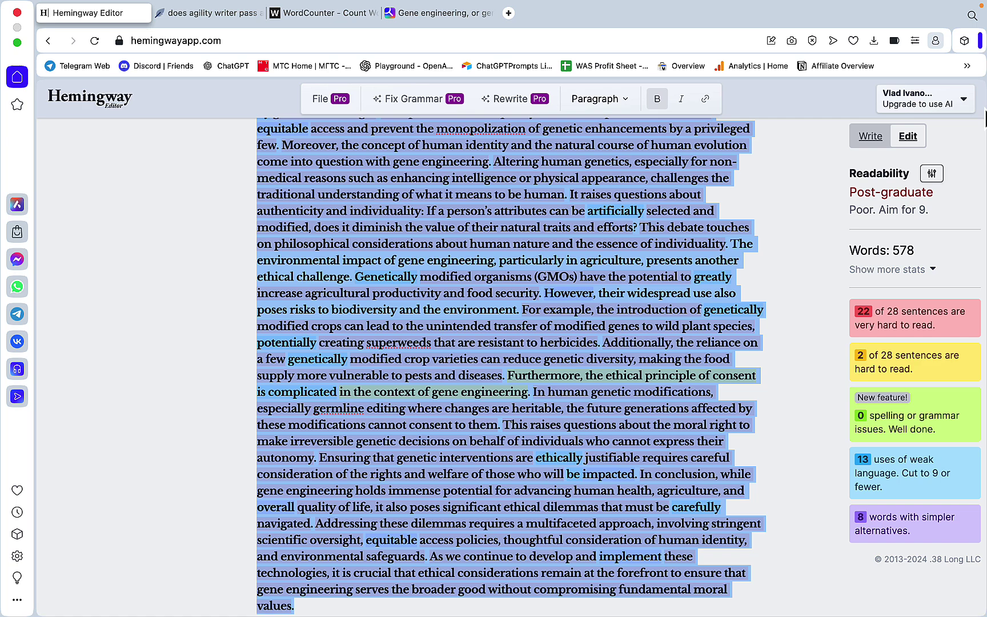
{"action": "key", "text": "super+v"}
{"action": "scroll", "coordinate": [635, 291], "scroll_direction": "up", "scroll_amount": 15}
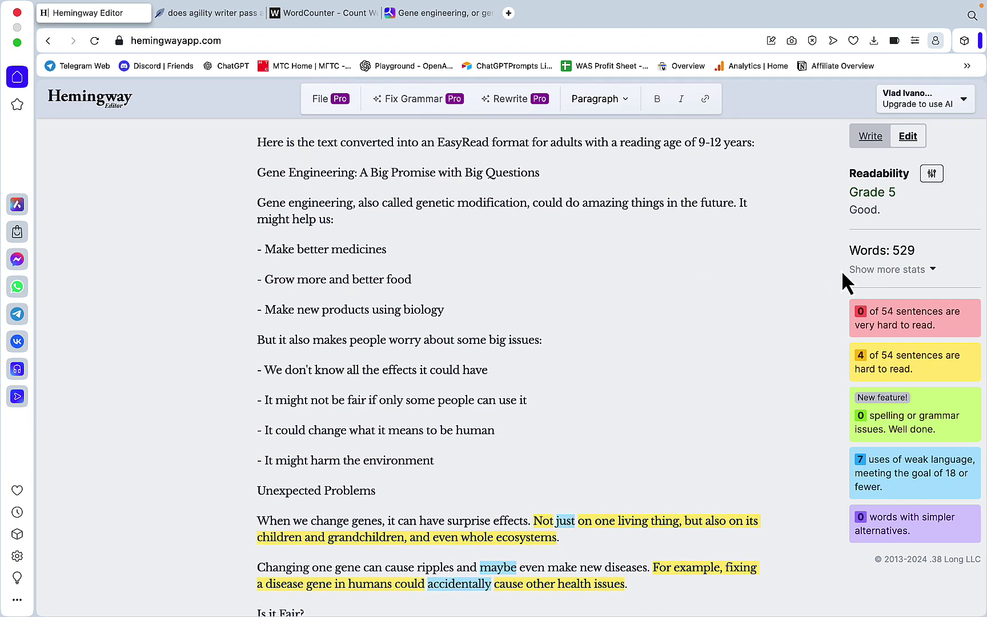
{"action": "key", "text": "super+a"}
{"action": "key", "text": "super+z"}
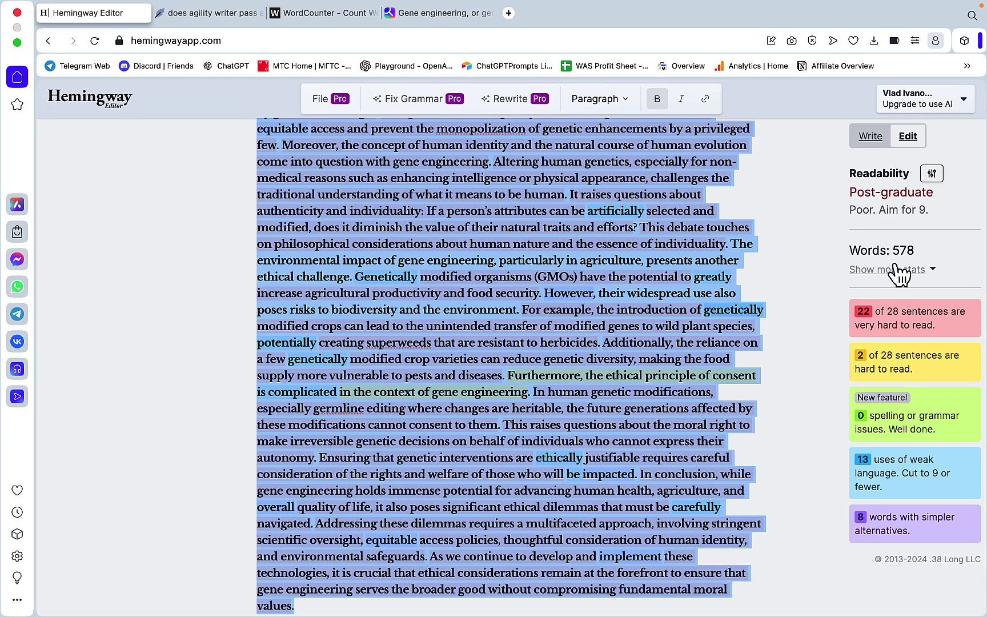
{"action": "key", "text": "super+shift+z"}
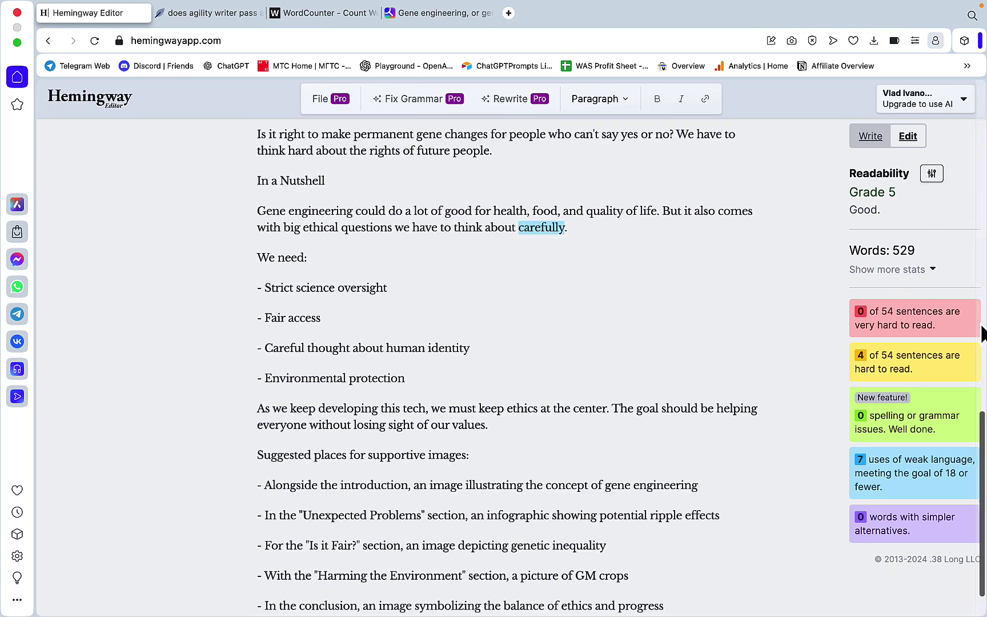
{"action": "scroll", "coordinate": [593, 464], "scroll_direction": "up", "scroll_amount": 20}
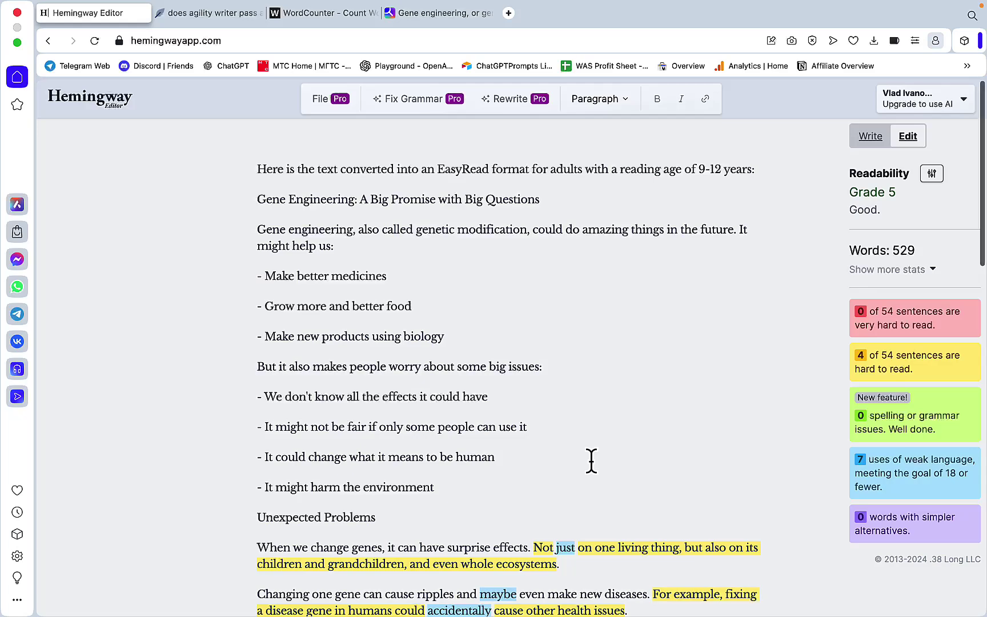
{"action": "scroll", "coordinate": [532, 373], "scroll_direction": "down", "scroll_amount": 20}
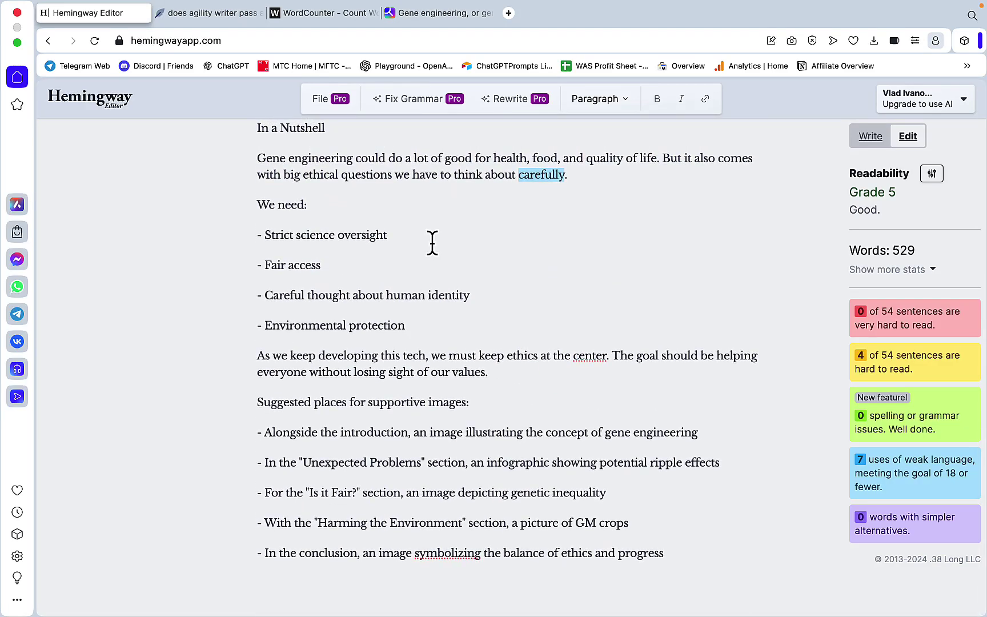
{"action": "key", "text": "ctrl+Tab"}
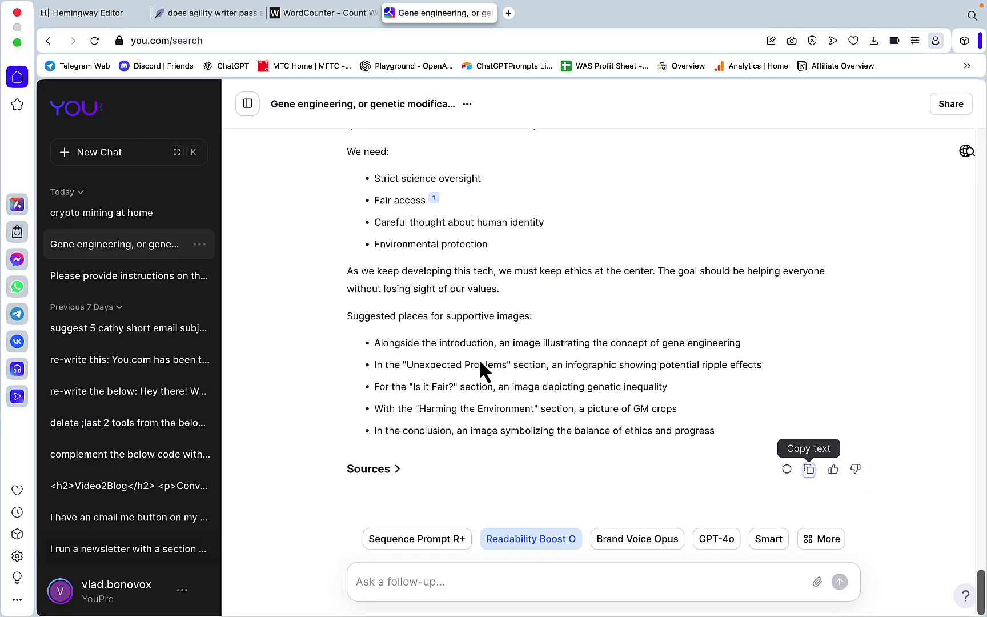
- Open a fresh chat with the Sequence Prompt R+ topical-article assistant
{"action": "left_click", "coordinate": [392, 544]}
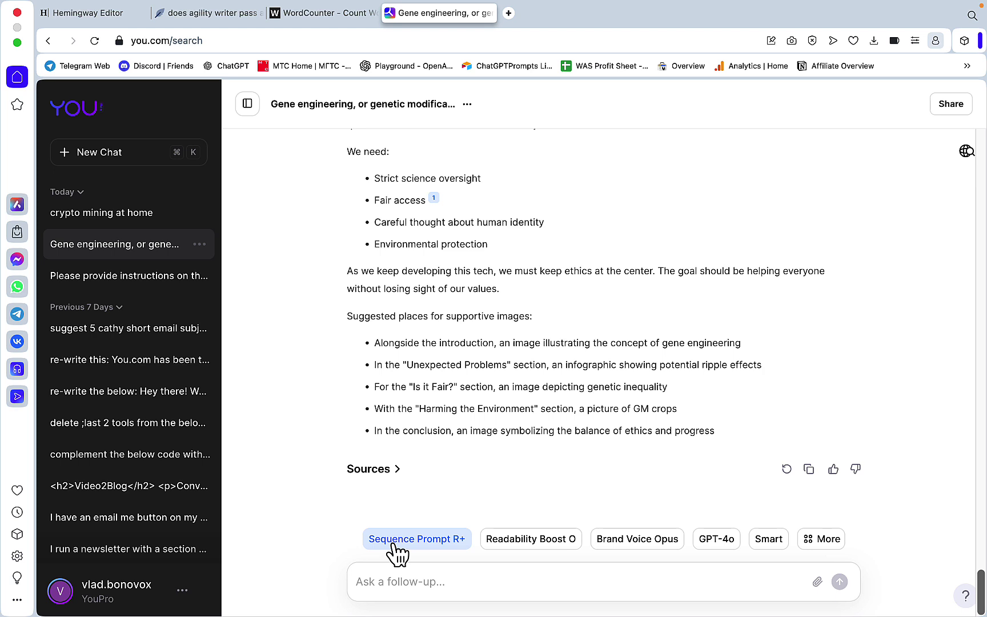
{"action": "left_click", "coordinate": [394, 543]}
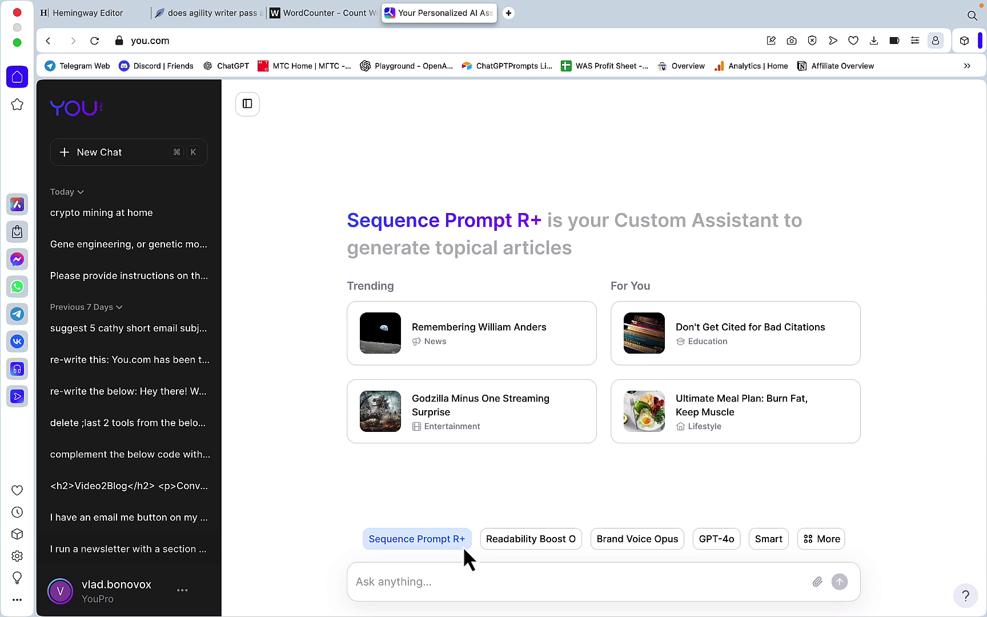
- Ask Sequence Prompt R+ 'how to mine crypto at home' and review its full multi-step answer
{"action": "type", "text": "how to m"}
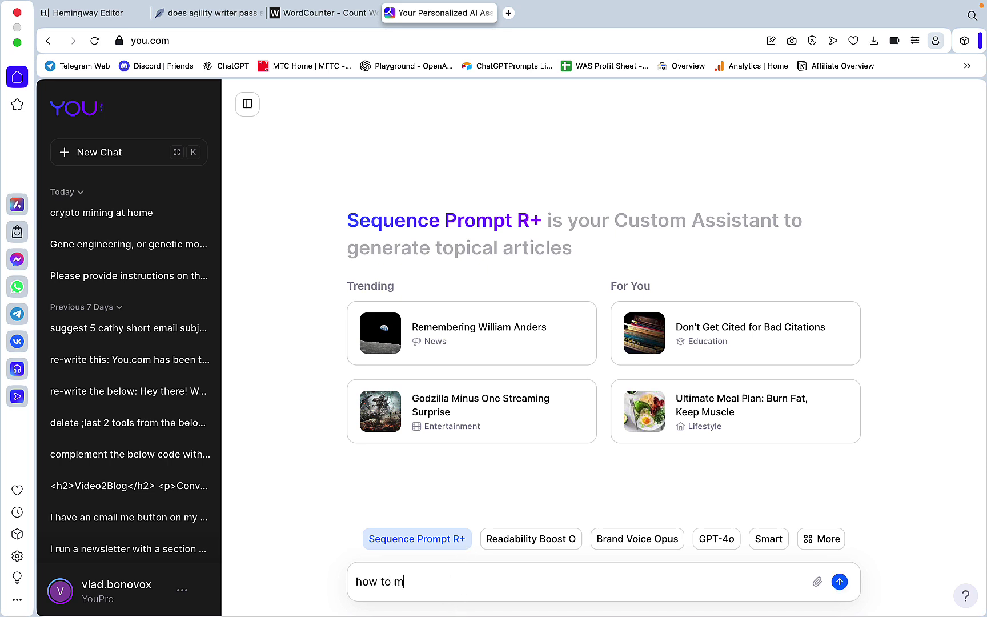
{"action": "type", "text": "ine crypto at home"}
{"action": "key", "text": "Return"}
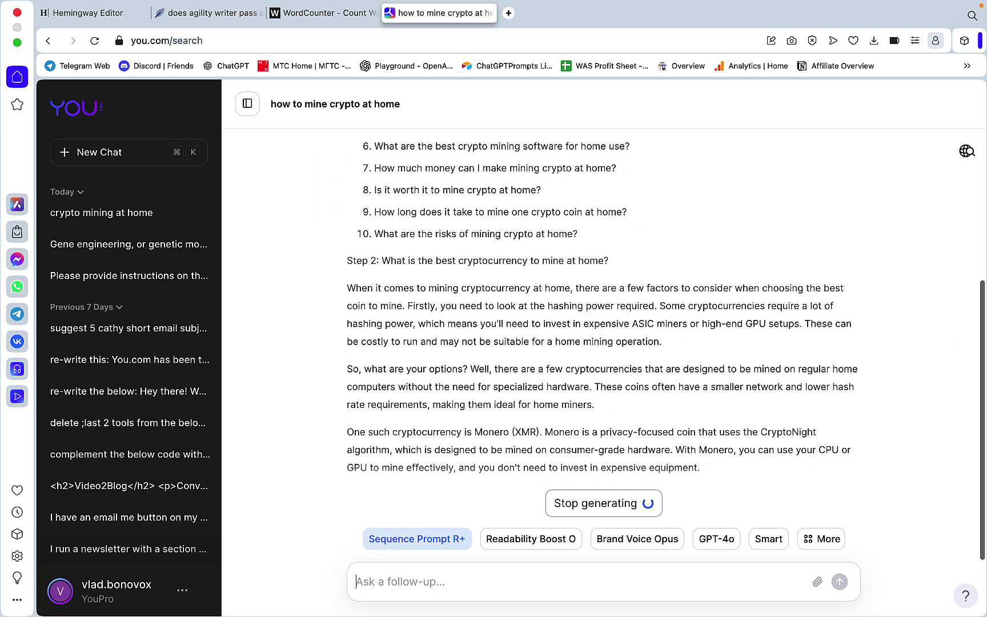
{"action": "scroll", "coordinate": [410, 249], "scroll_direction": "up", "scroll_amount": 5}
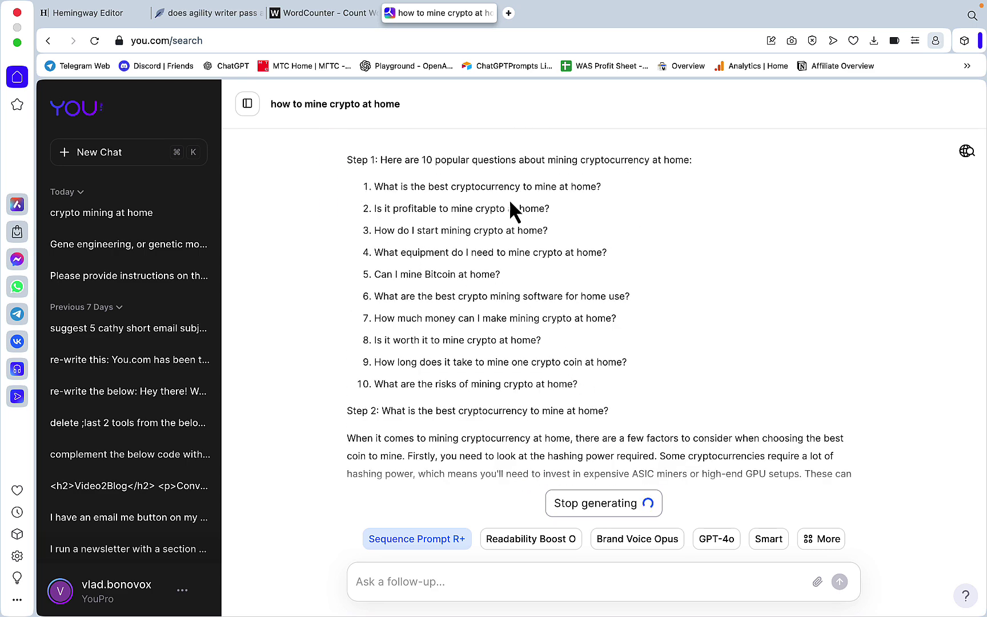
{"action": "scroll", "coordinate": [702, 322], "scroll_direction": "up", "scroll_amount": 1}
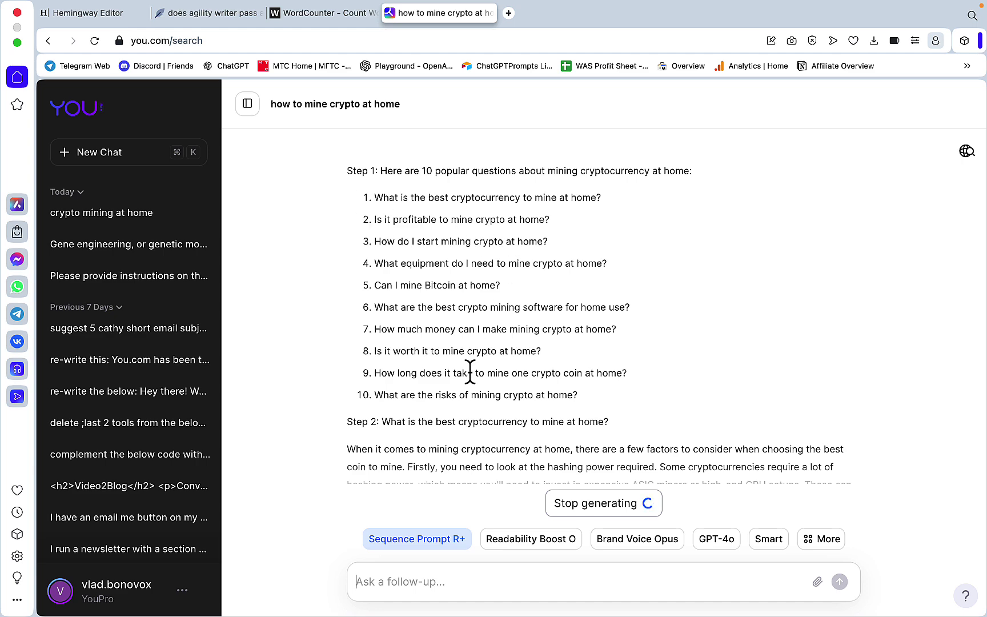
{"action": "scroll", "coordinate": [648, 411], "scroll_direction": "down", "scroll_amount": 15}
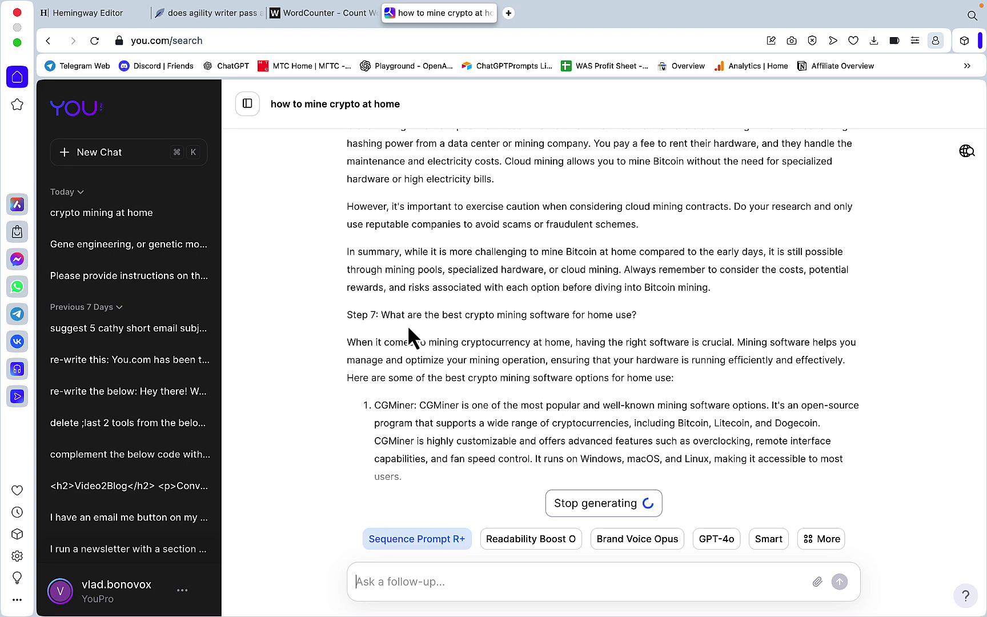
{"action": "scroll", "coordinate": [598, 349], "scroll_direction": "up", "scroll_amount": 20}
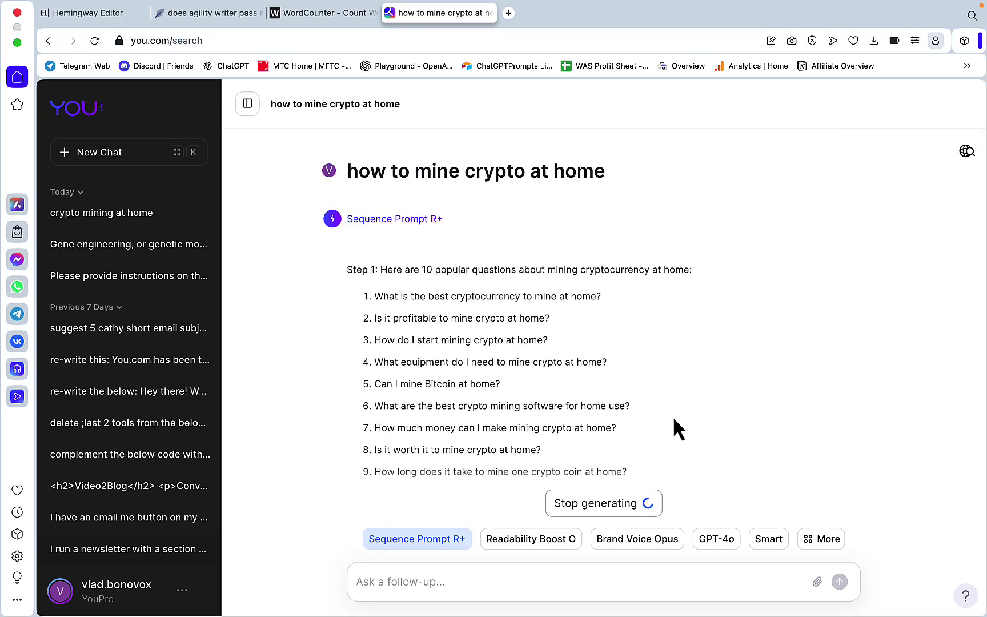
{"action": "scroll", "coordinate": [672, 416], "scroll_direction": "down", "scroll_amount": 20}
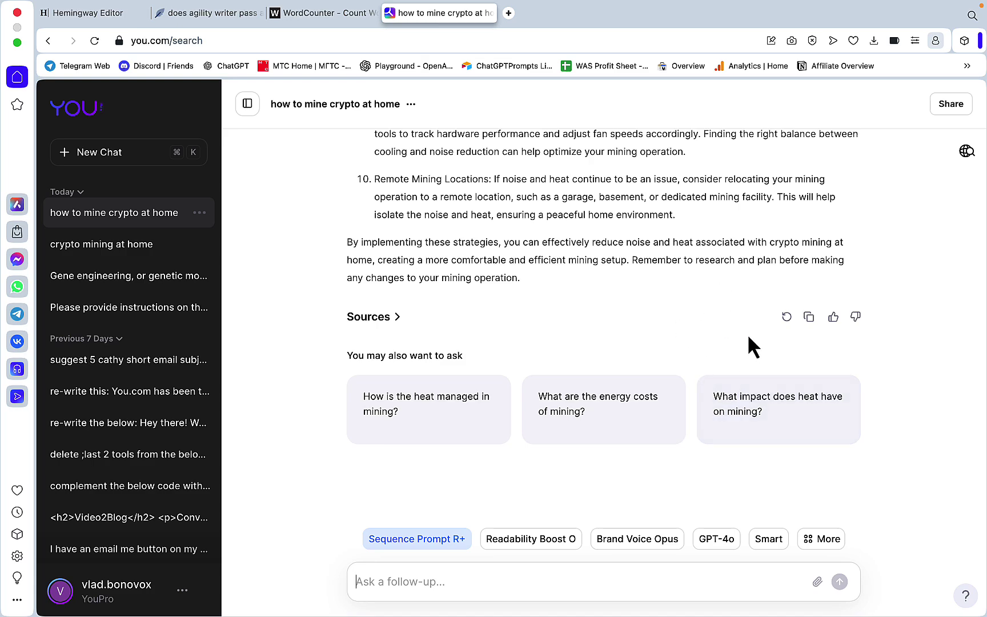
- Copy the crypto-mining answer into WordCounter (3,723 words), then bring up the NeuronWriter editor
{"action": "left_click", "coordinate": [811, 318]}
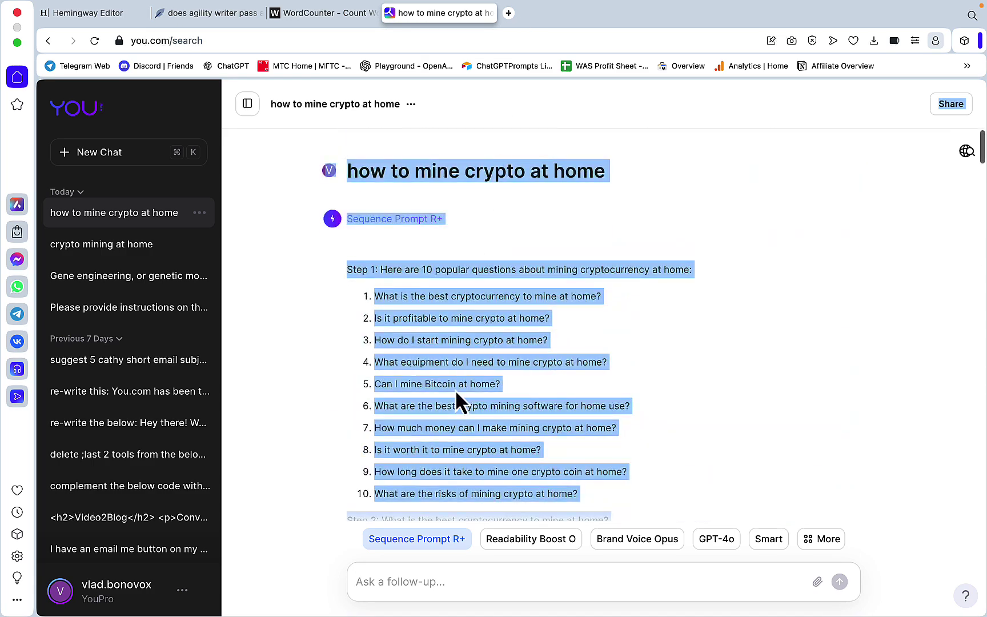
{"action": "left_click", "coordinate": [456, 401]}
{"action": "scroll", "coordinate": [448, 571], "scroll_direction": "down", "scroll_amount": 3}
{"action": "left_click_drag", "start_coordinate": [597, 517], "coordinate": [346, 371]}
{"action": "left_click", "coordinate": [323, 12]}
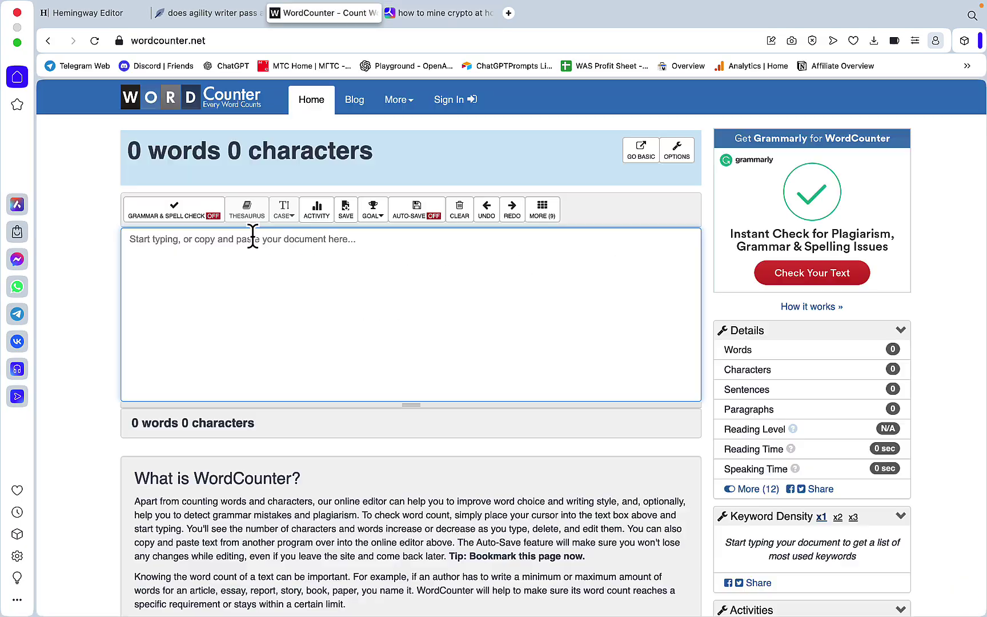
{"action": "left_click", "coordinate": [251, 237]}
{"action": "key", "text": "super+v"}
{"action": "scroll", "coordinate": [257, 272], "scroll_direction": "up", "scroll_amount": 20}
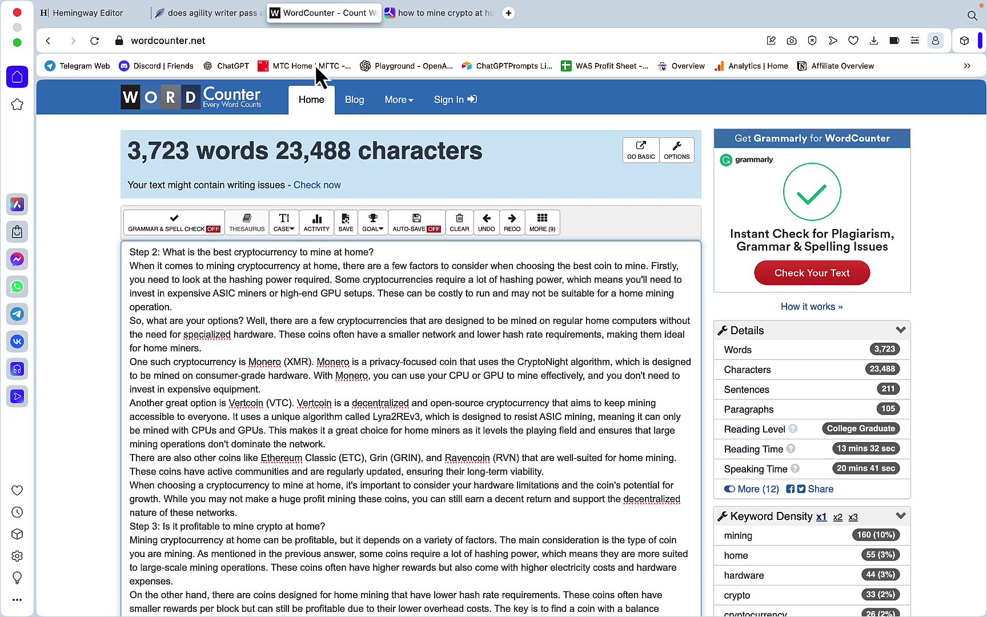
{"action": "left_click", "coordinate": [264, 13]}
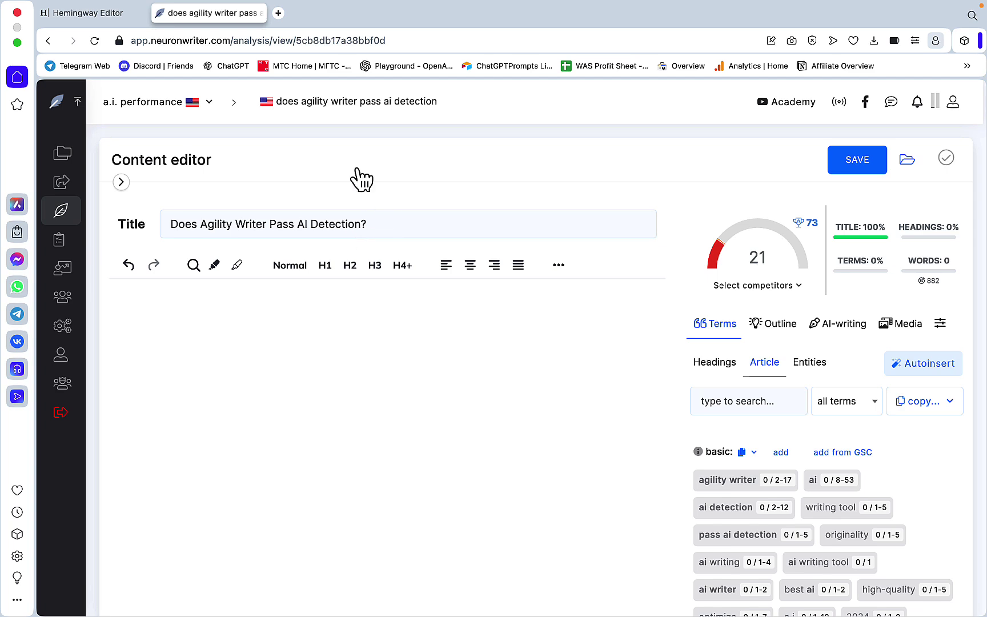
- Load the ChatGPTPrompts Library in a new tab, grab row 59's SEO-with-internal-links prompt, and return to You.com
{"action": "left_click", "coordinate": [279, 12]}
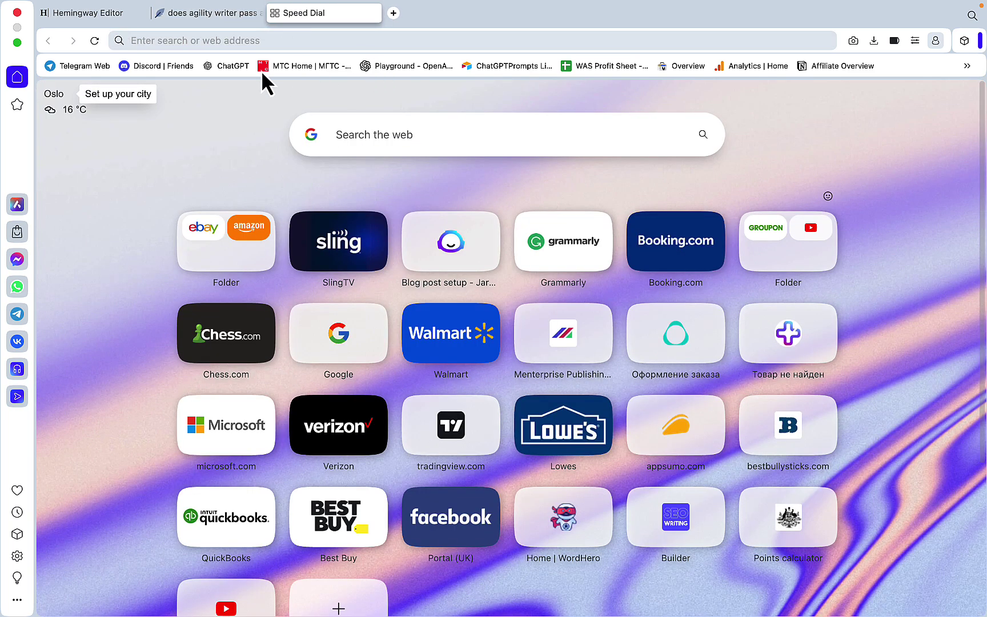
{"action": "left_click", "coordinate": [497, 67]}
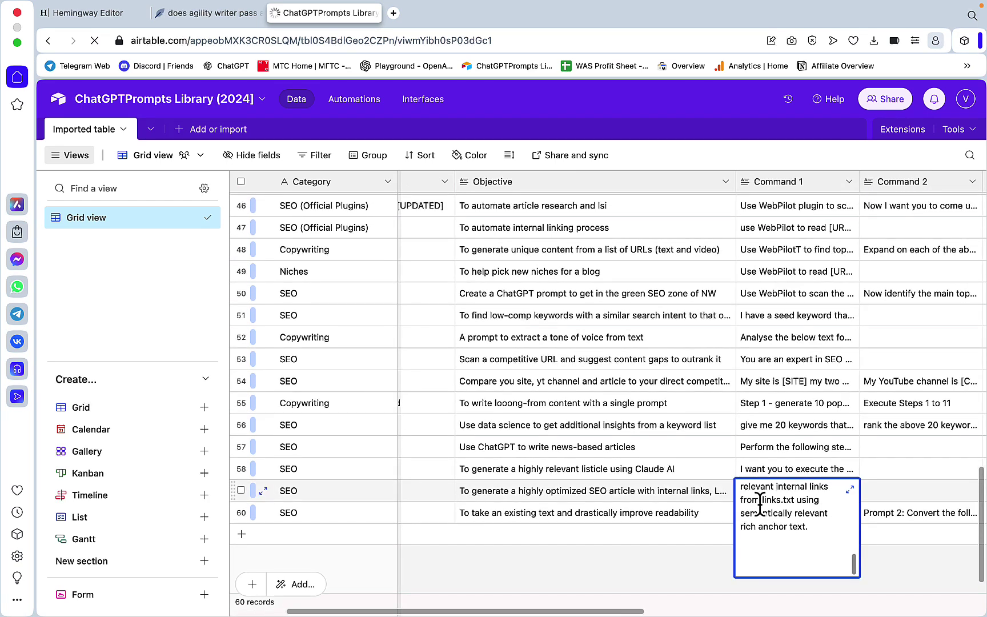
{"action": "left_click", "coordinate": [214, 15]}
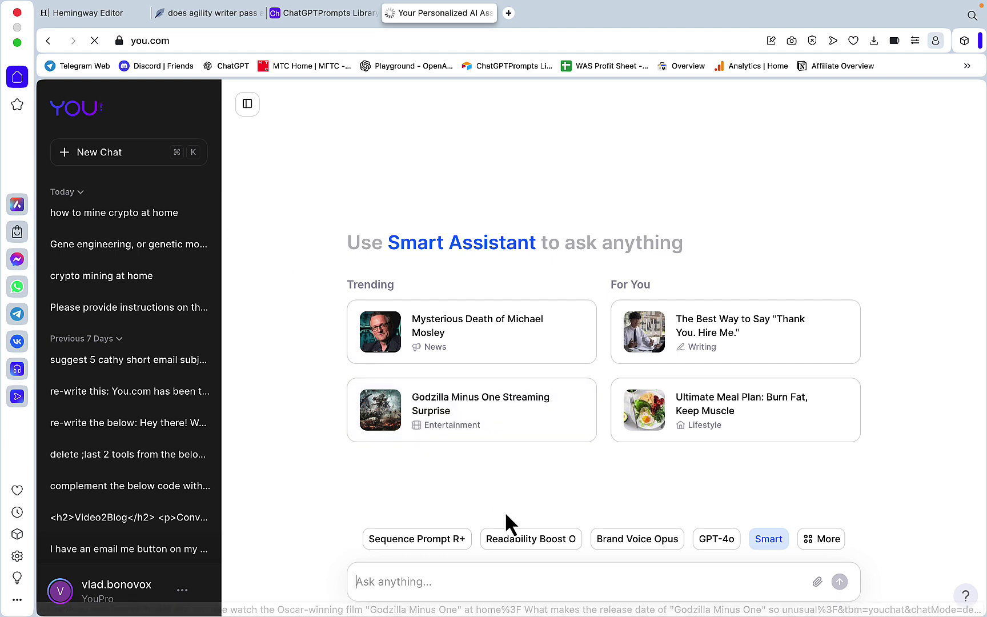
- Paste the outline-based 2000-word Agility Writer prompt into the Brand Voice Opus assistant with links.txt attached
{"action": "left_click", "coordinate": [639, 545]}
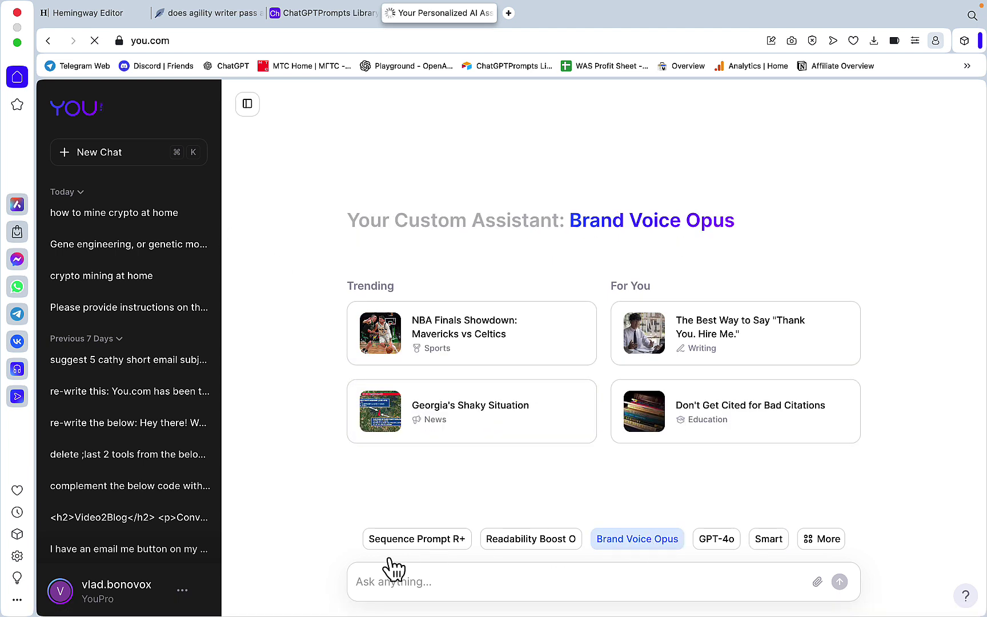
{"action": "left_click", "coordinate": [380, 578]}
{"action": "key", "text": "super+v"}
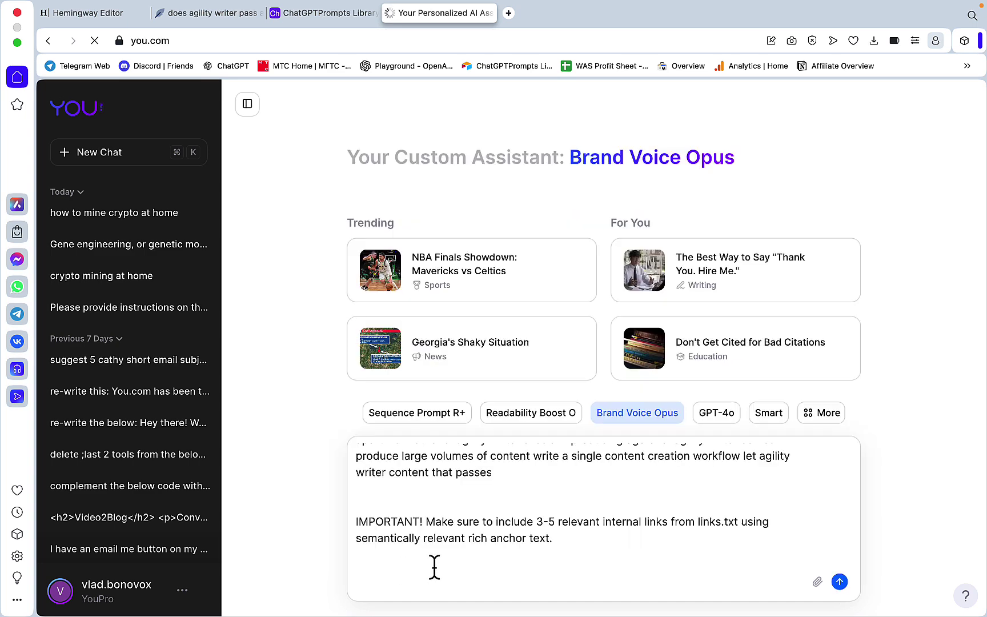
{"action": "scroll", "coordinate": [436, 563], "scroll_direction": "up", "scroll_amount": 10}
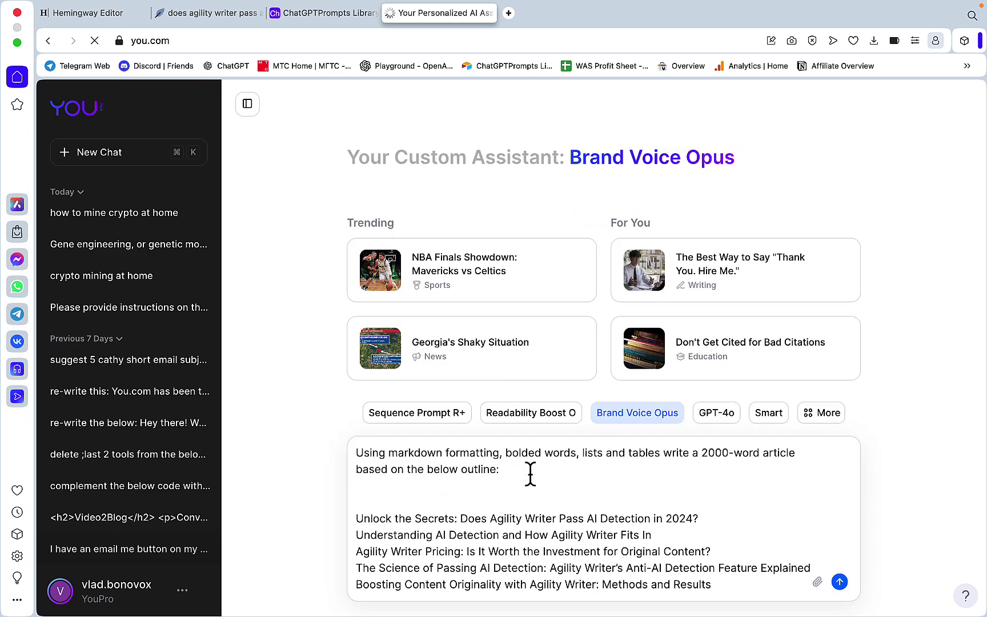
{"action": "scroll", "coordinate": [530, 474], "scroll_direction": "down", "scroll_amount": 5}
{"action": "scroll", "coordinate": [463, 472], "scroll_direction": "down", "scroll_amount": 15}
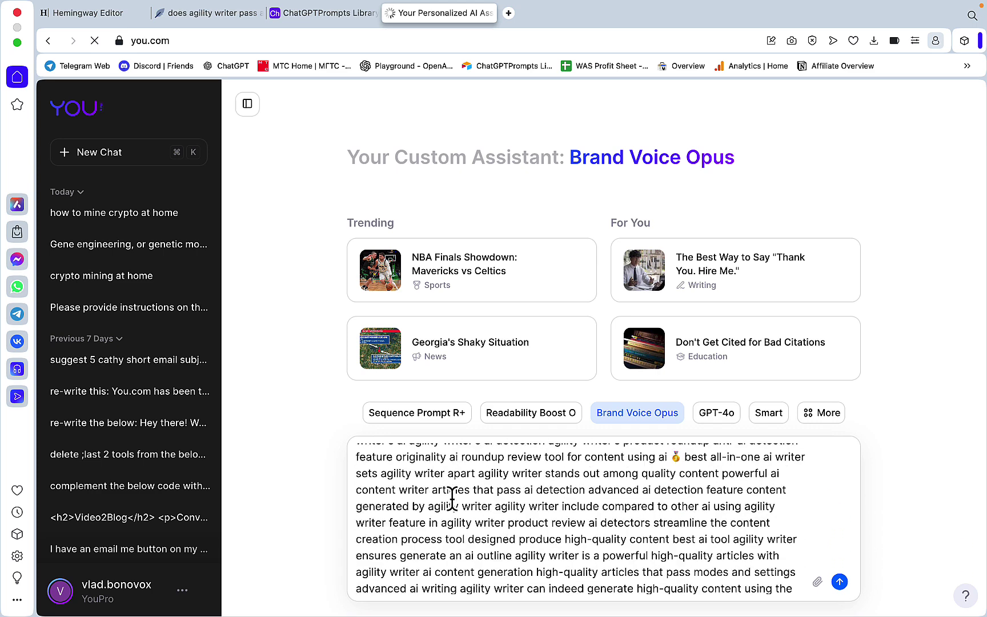
{"action": "left_click", "coordinate": [817, 582]}
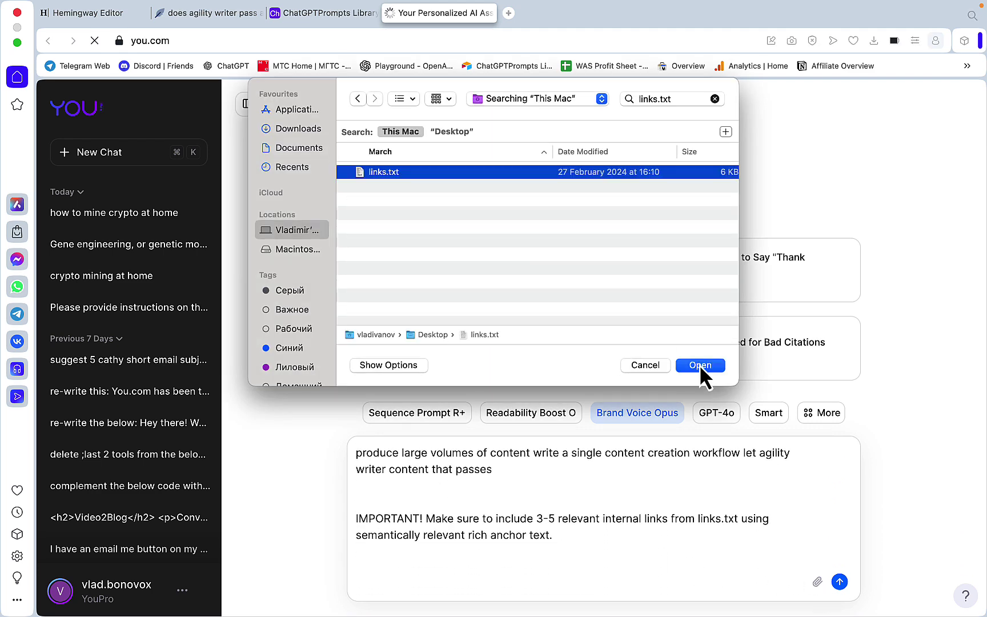
{"action": "left_click", "coordinate": [701, 365]}
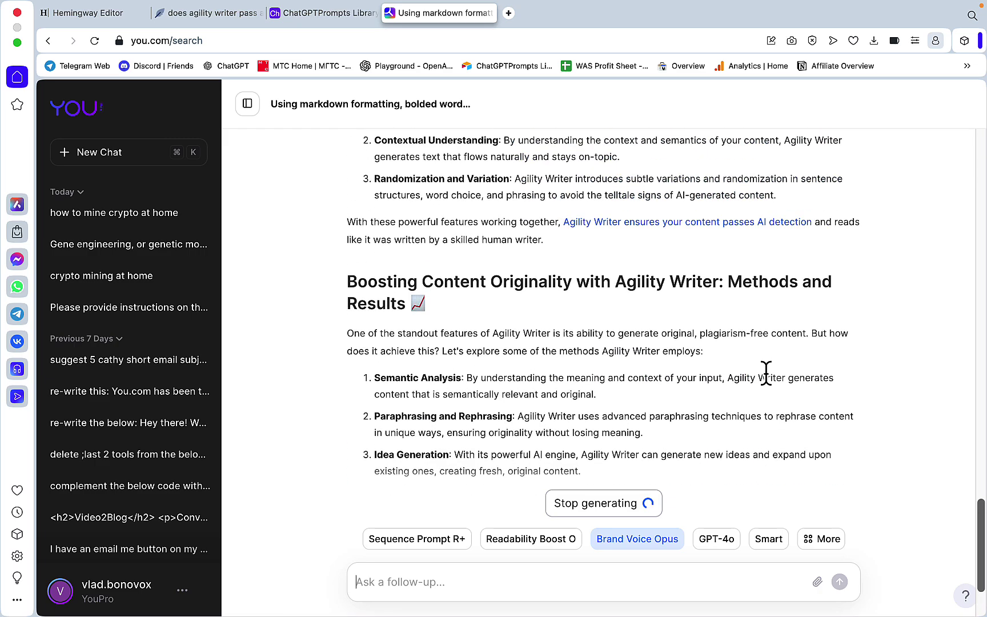
- Open the markdowntohtml.com Markdown-to-HTML converter in a new tab
{"action": "left_click", "coordinate": [510, 14]}
{"action": "type", "text": "mark"}
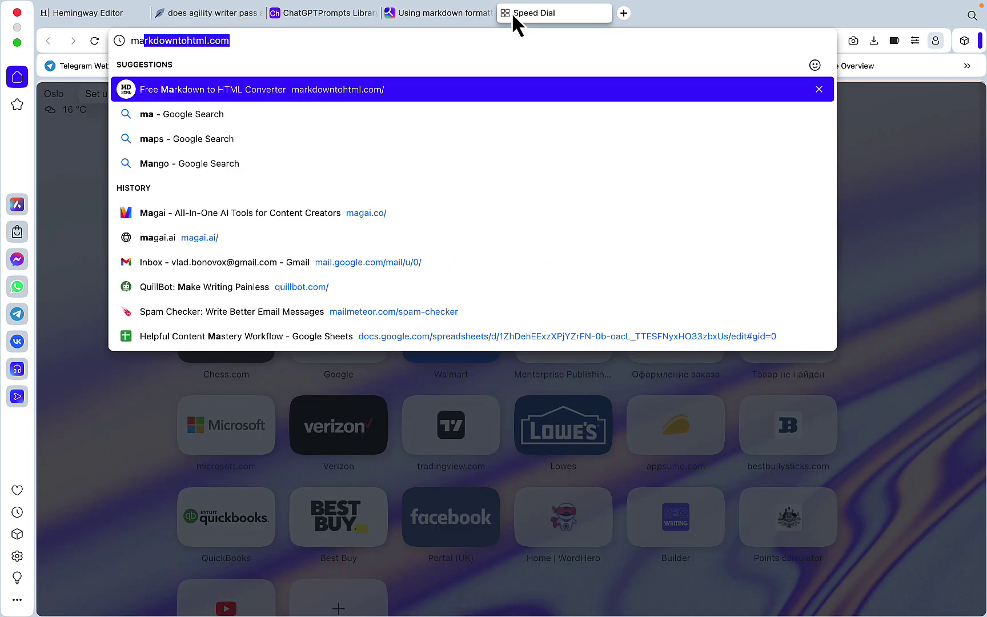
{"action": "key", "text": "Return"}
- Check the article's Grade 10, 578-word Hemingway score, close the NeuronWriter tab, and return to Airtable
{"action": "key", "text": "ctrl+shift+Tab"}
{"action": "key", "text": "ctrl+shift+Tab"}
{"action": "key", "text": "ctrl+shift+Tab"}
{"action": "key", "text": "ctrl+shift+Tab"}
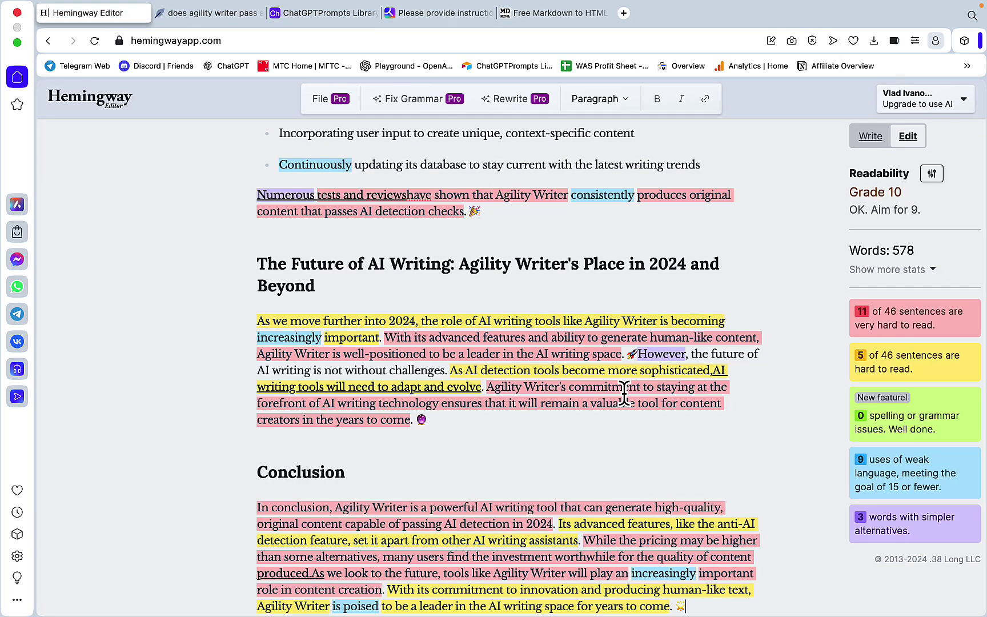
{"action": "scroll", "coordinate": [624, 392], "scroll_direction": "up", "scroll_amount": 15}
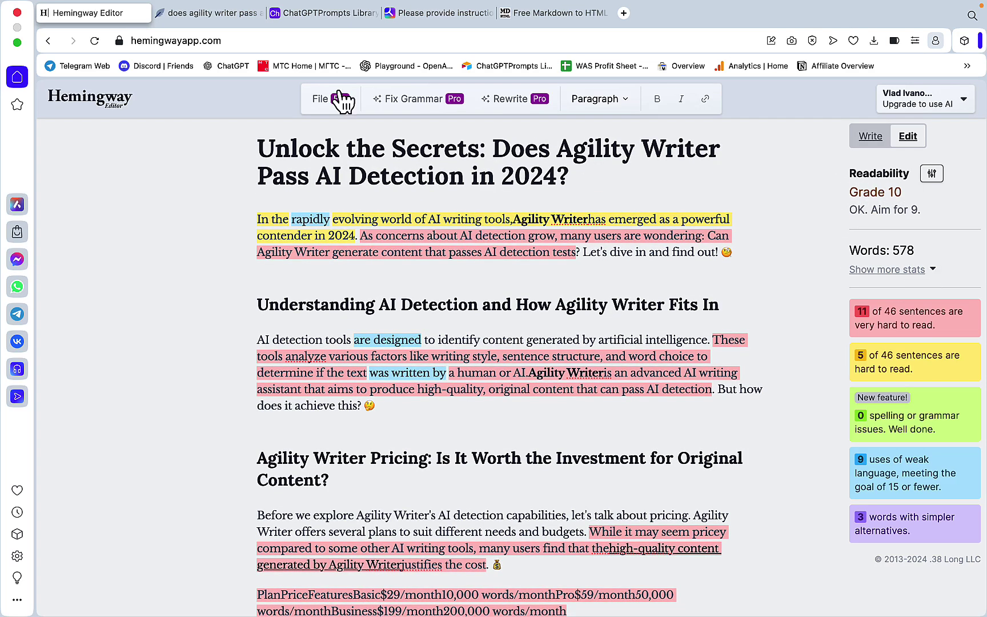
{"action": "left_click", "coordinate": [160, 12]}
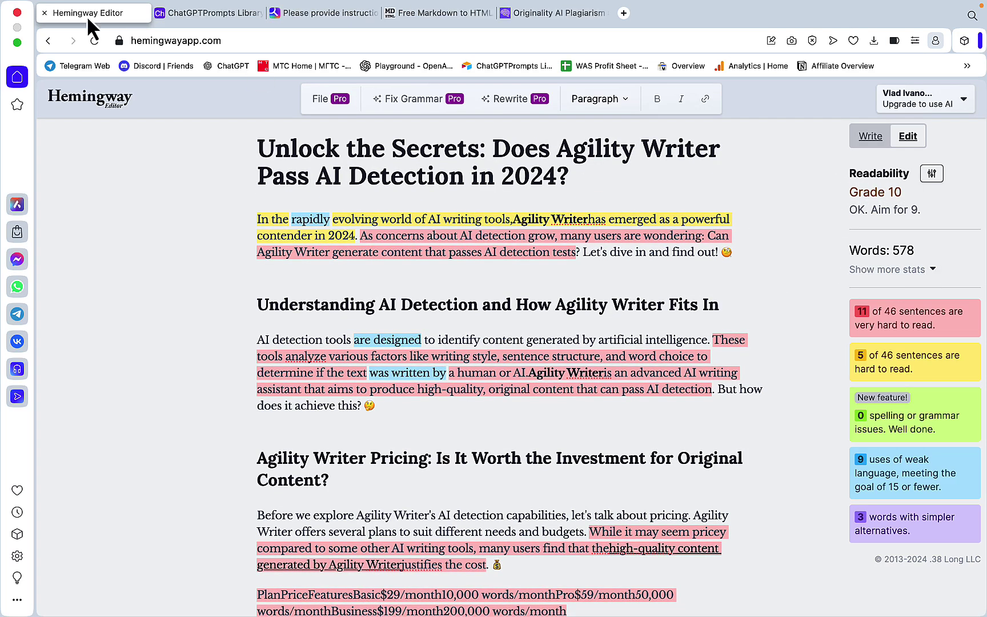
{"action": "left_click", "coordinate": [246, 12]}
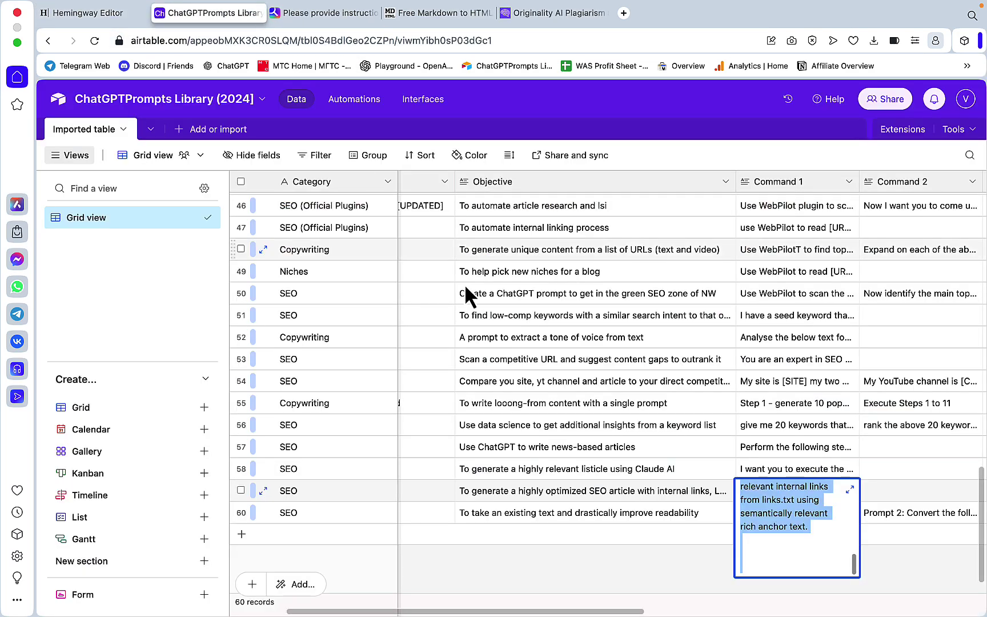
- Close row 59's expanded Command 1 prompt to show the 60-record library grid
{"action": "left_click", "coordinate": [694, 564]}
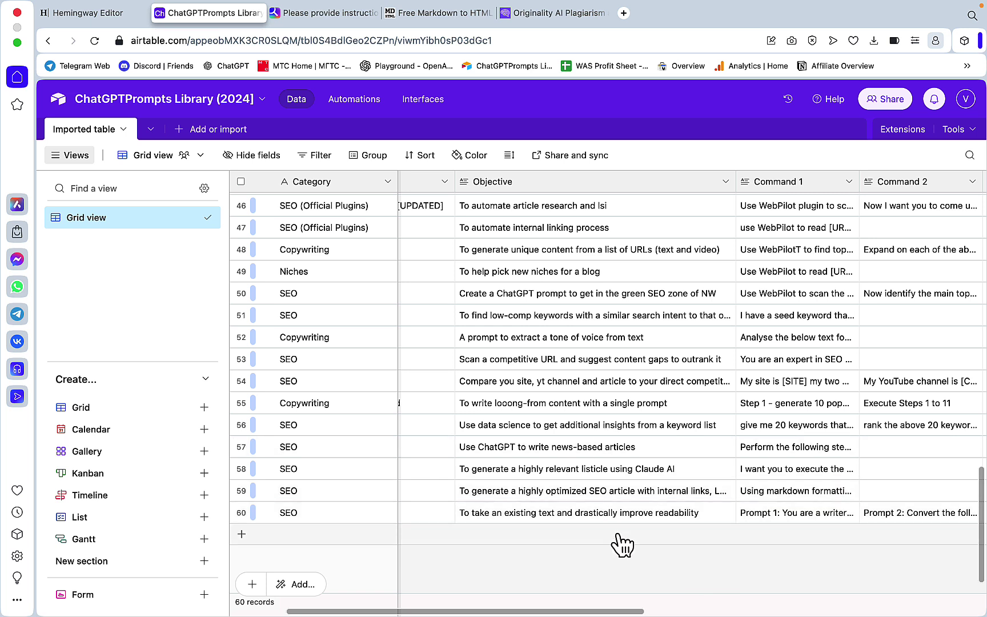